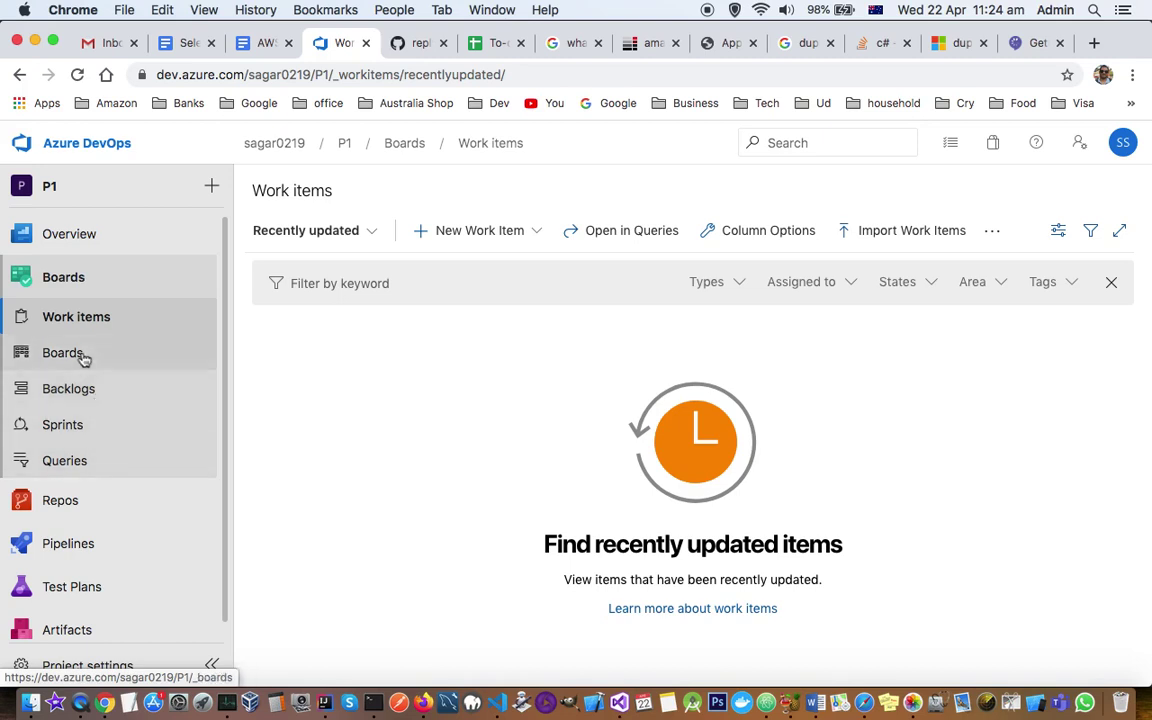
# Create a new epic in the project's work items and title it "Ecommerce website".
pyautogui.click(80, 318)
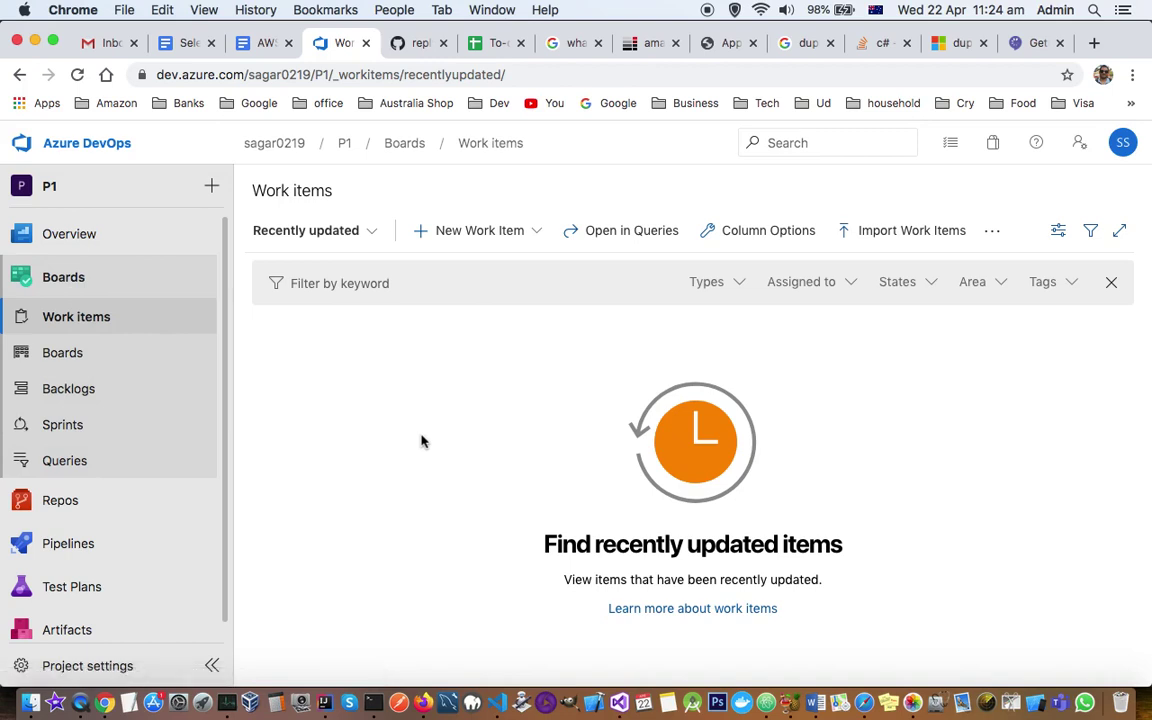
pyautogui.click(452, 230)
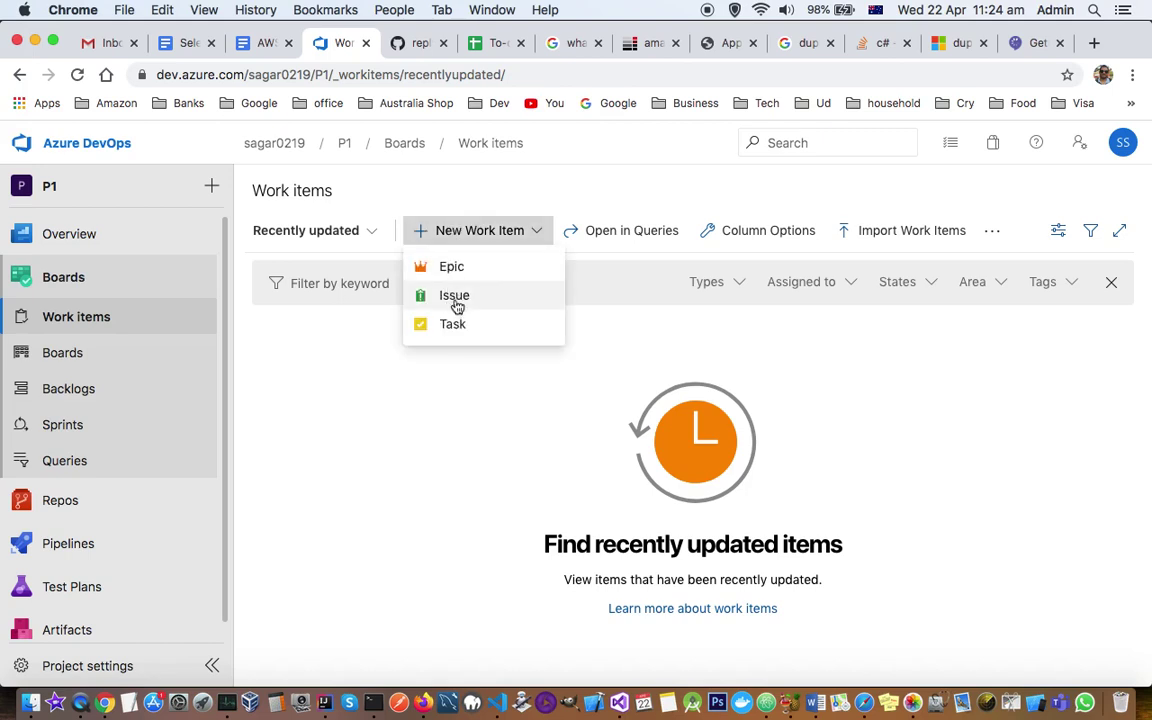
pyautogui.click(455, 266)
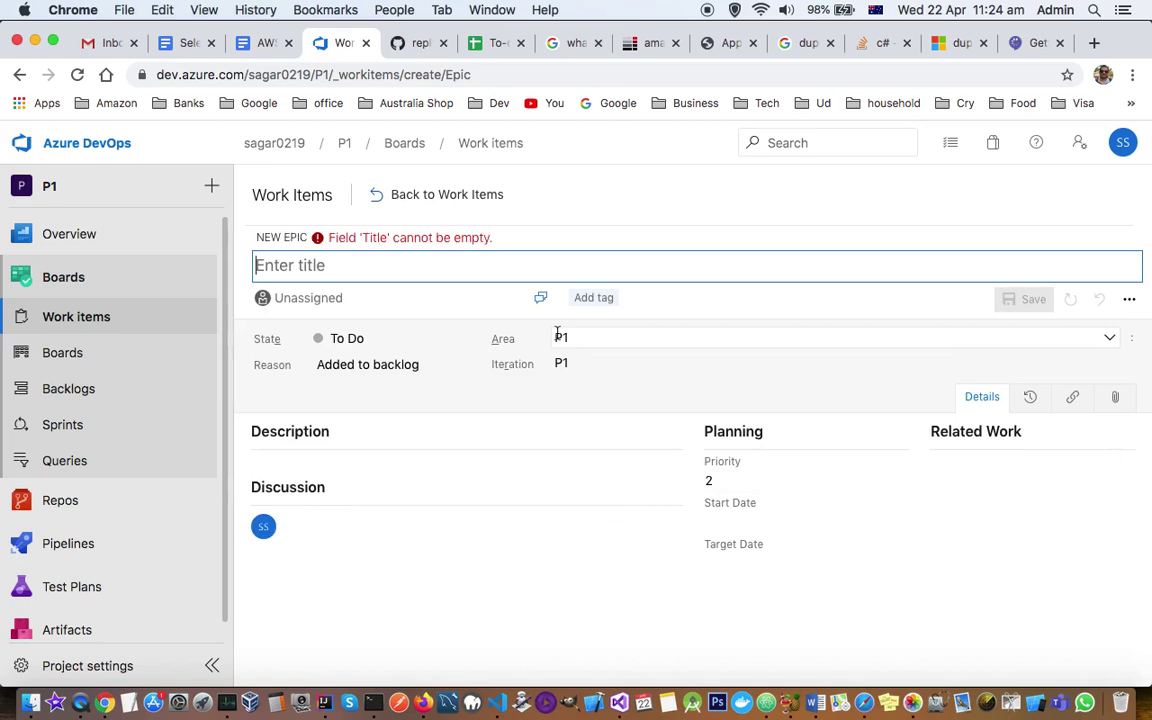
pyautogui.write('Ec')
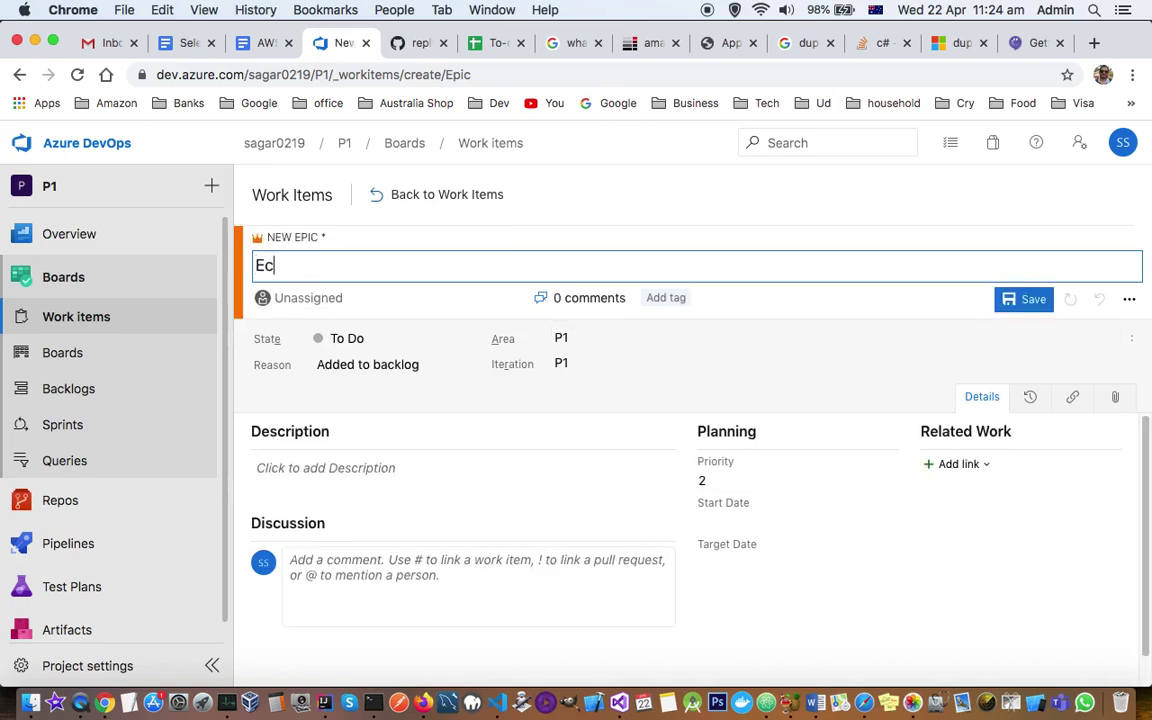
pyautogui.write('ommerce w')
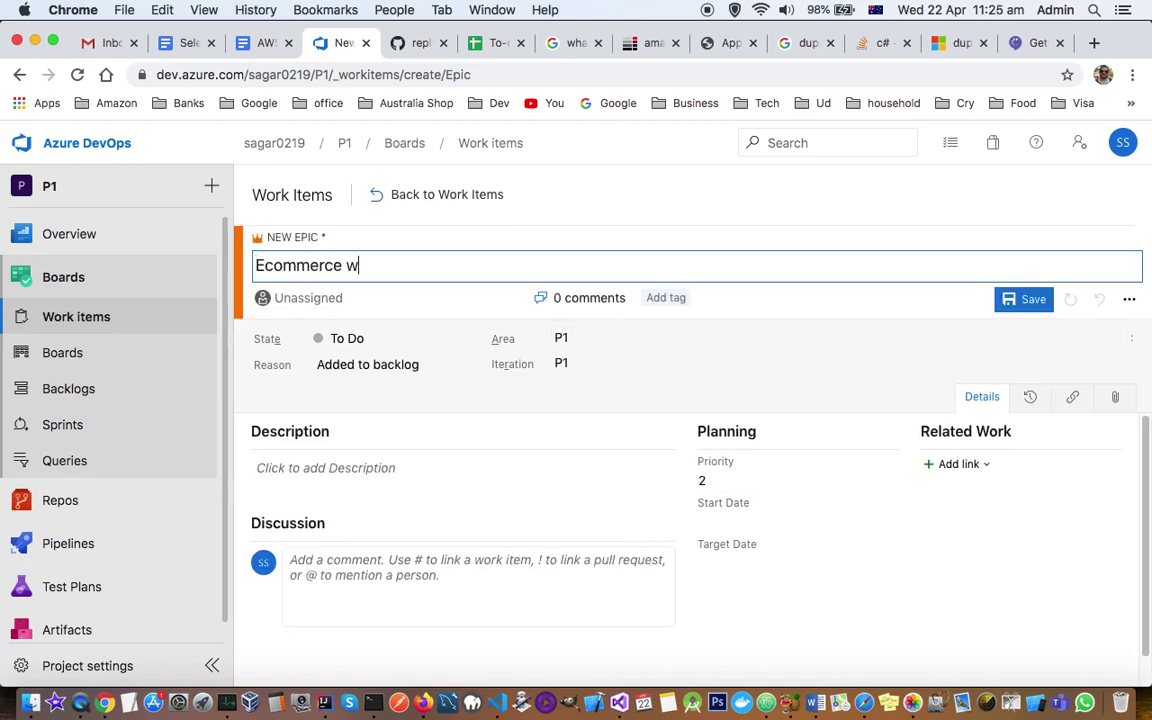
pyautogui.write('ebsite')
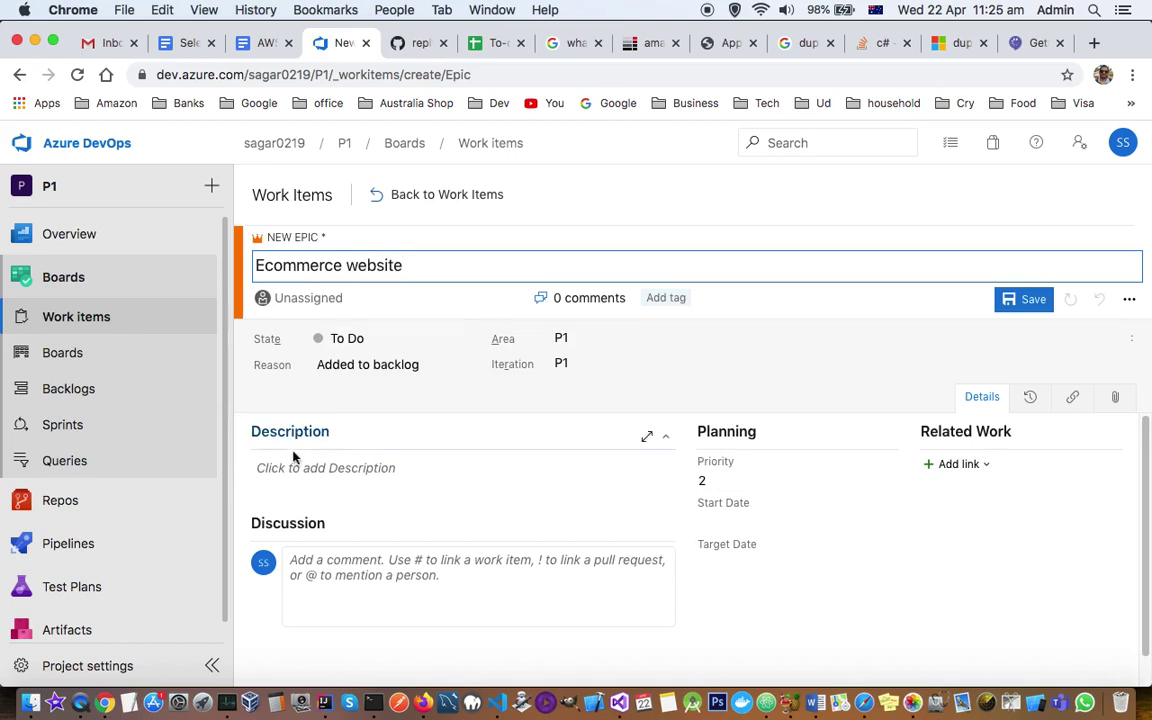
# Search the users for the intended team member and assign the epic to that person.
pyautogui.click(345, 298)
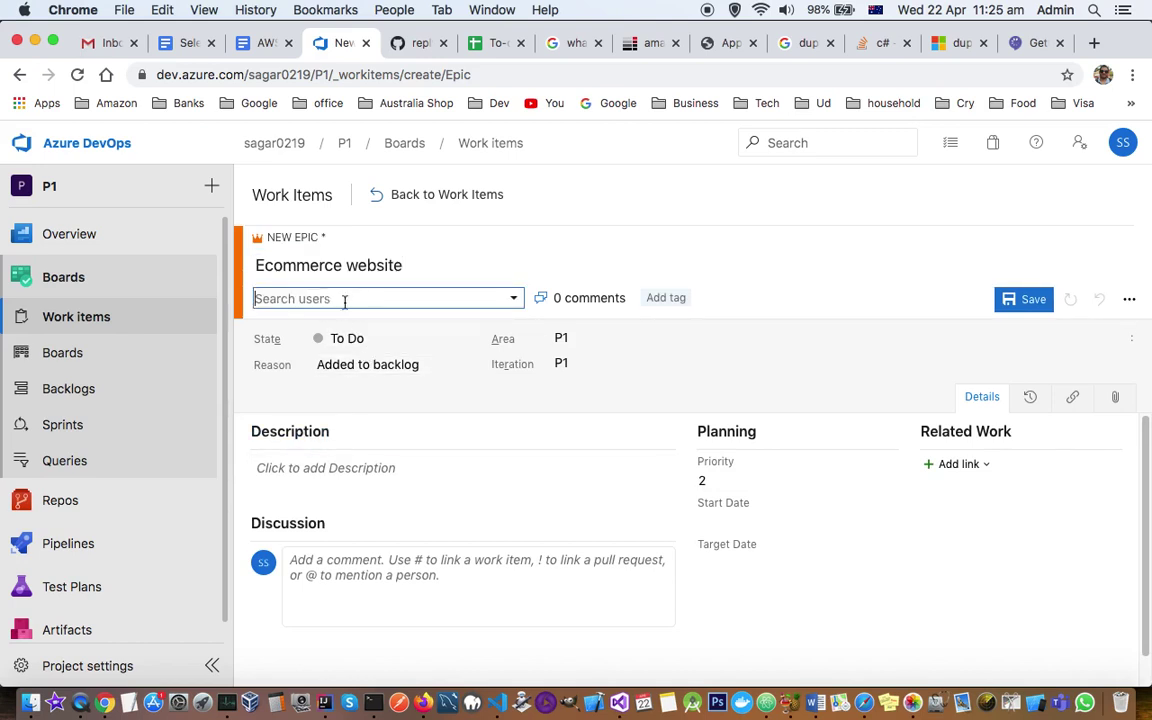
pyautogui.write('pri')
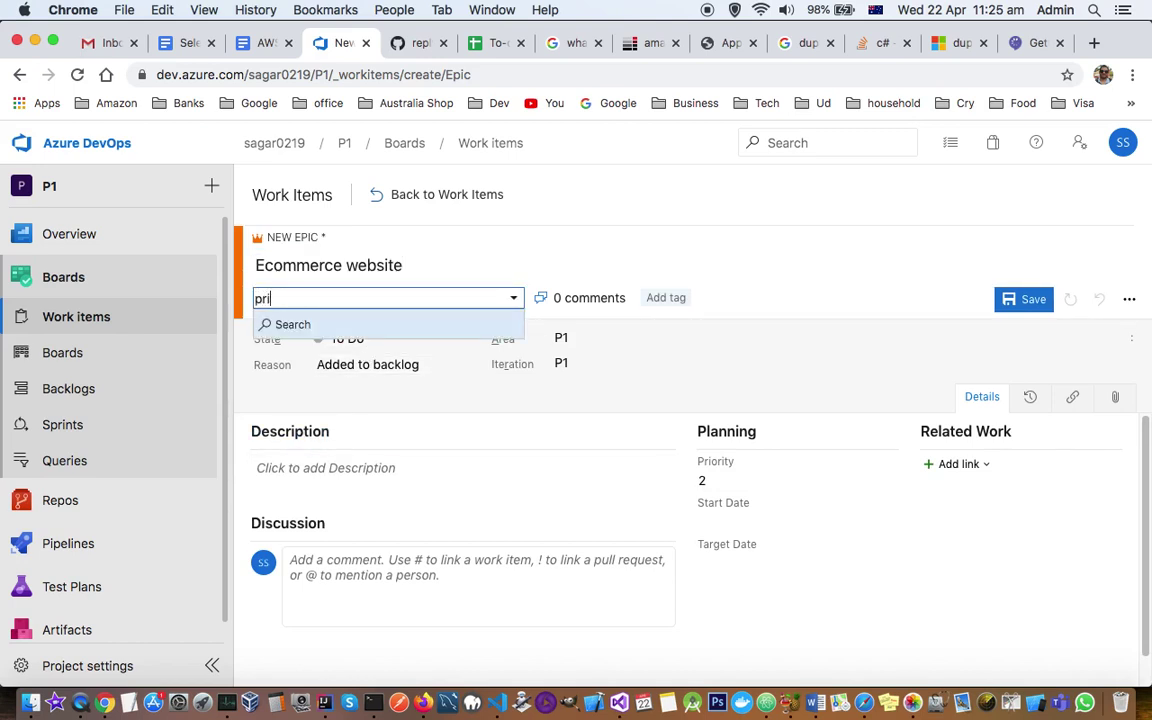
pyautogui.press('BackSpace')
pyautogui.press('BackSpace')
pyautogui.press('BackSpace')
pyautogui.write('sagar')
pyautogui.click(262, 324)
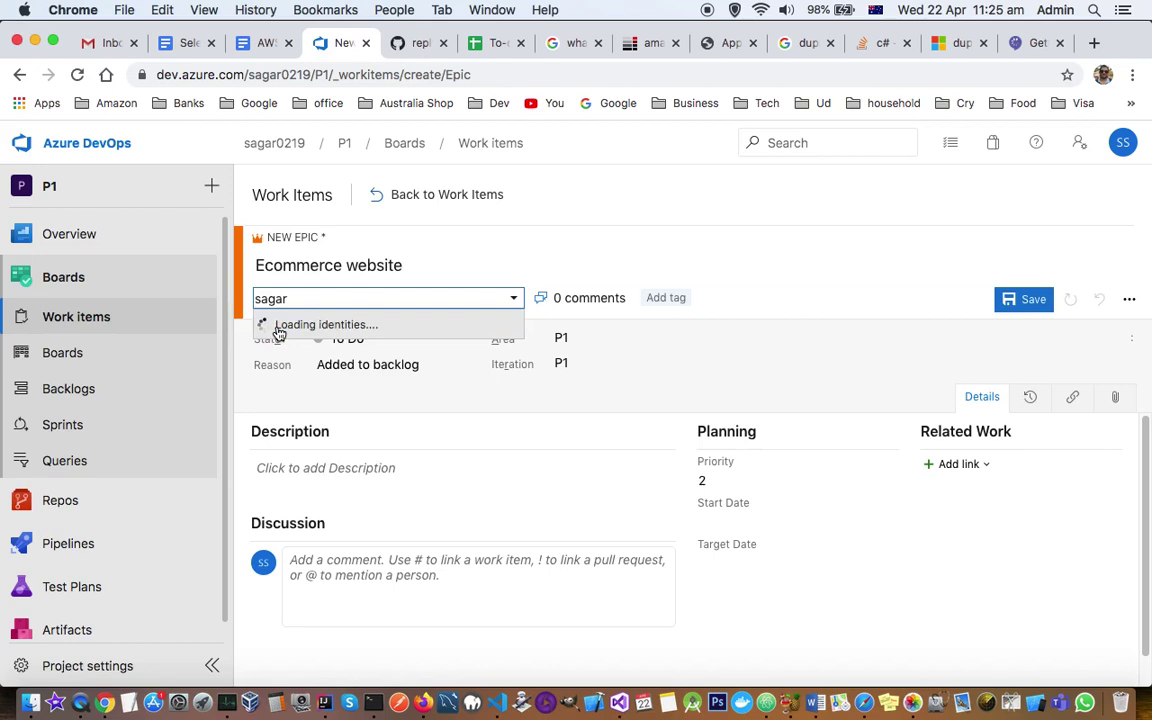
pyautogui.press('super+a')
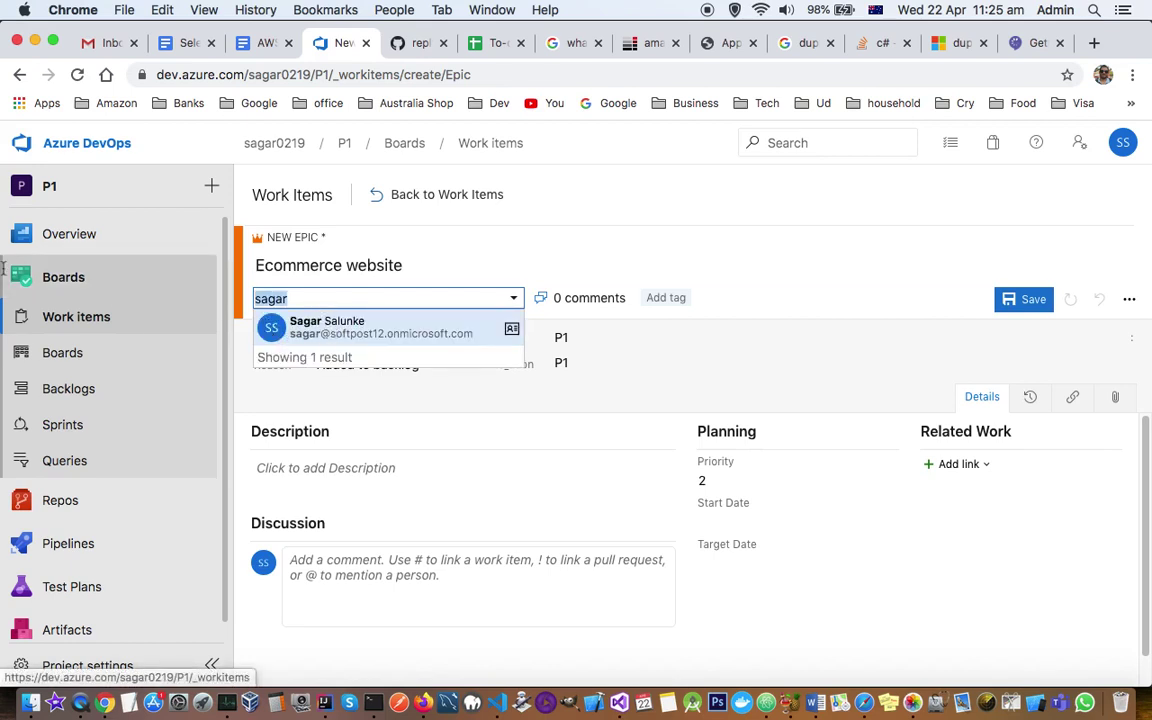
pyautogui.write('priya')
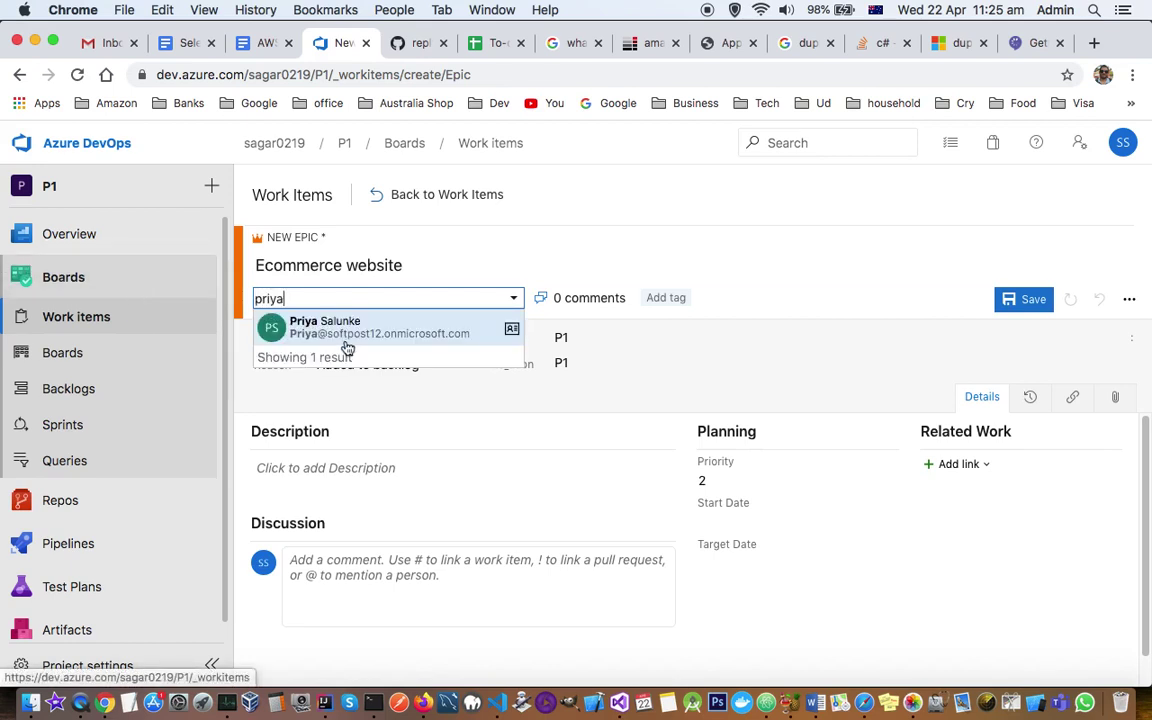
pyautogui.click(340, 335)
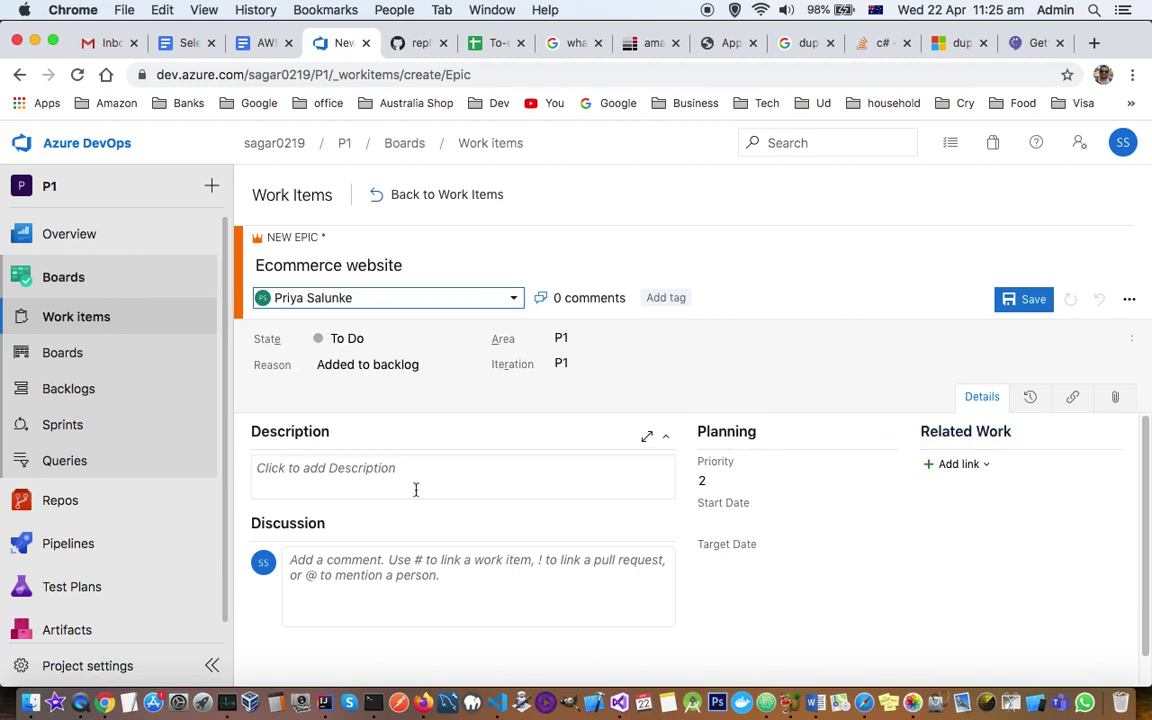
# Enter "f1" and "f2" on separate lines as the epic's description.
pyautogui.click(383, 478)
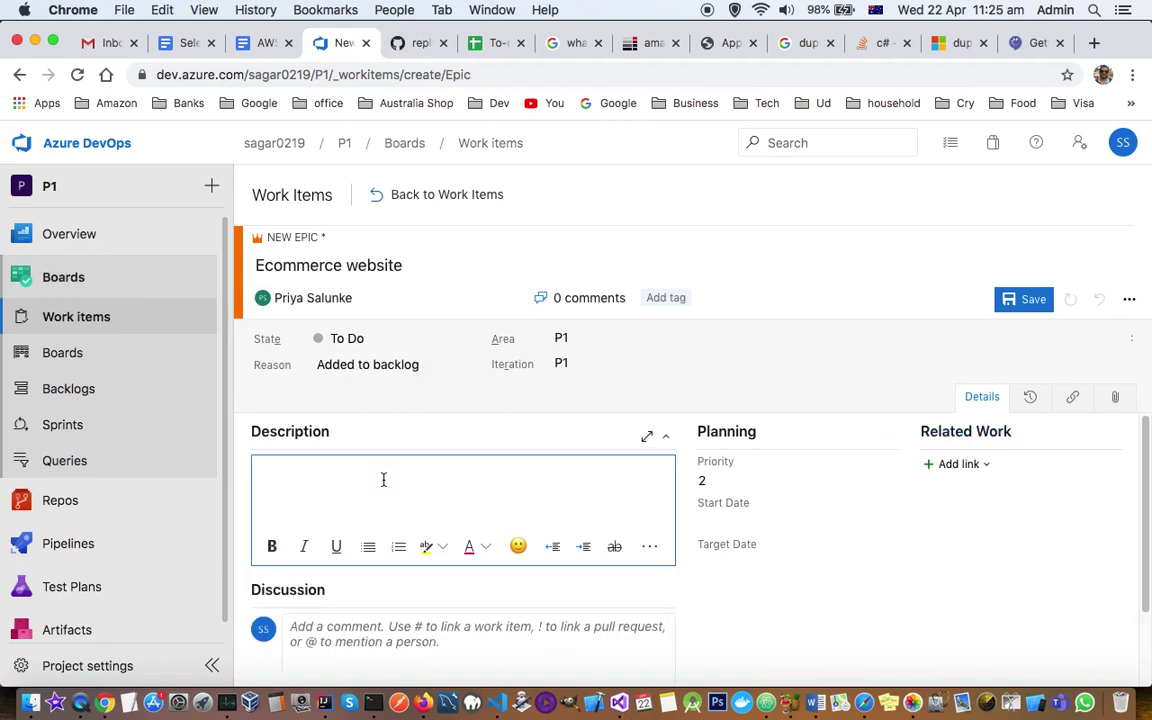
pyautogui.write('f1')
pyautogui.press('Return')
pyautogui.write('g')
pyautogui.press('BackSpace')
pyautogui.write('f2')
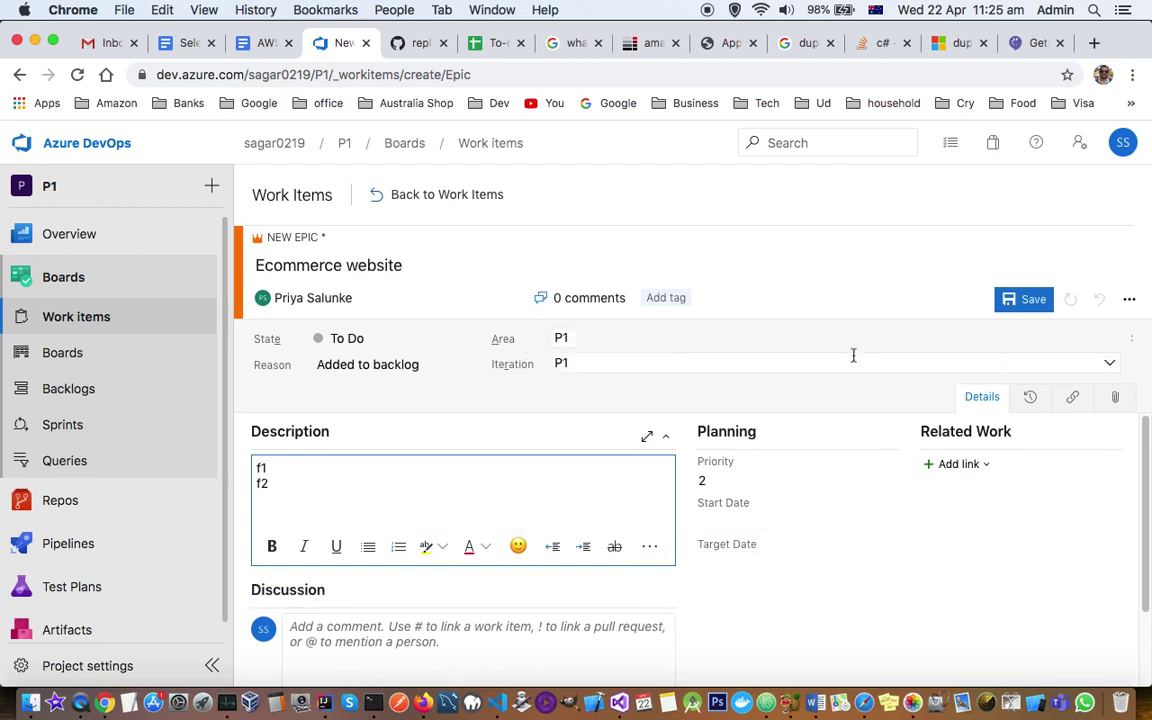
# Check the epic's available area choices and save the epic.
pyautogui.click(1111, 340)
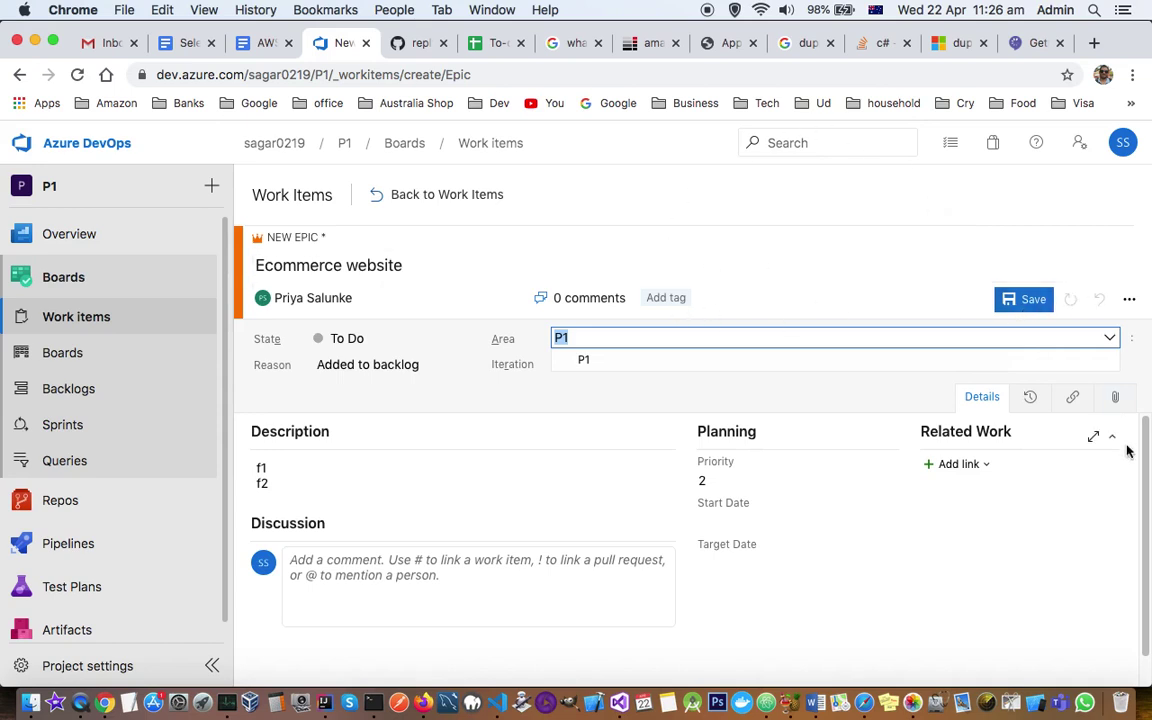
pyautogui.scroll(-1, 1005, 549)
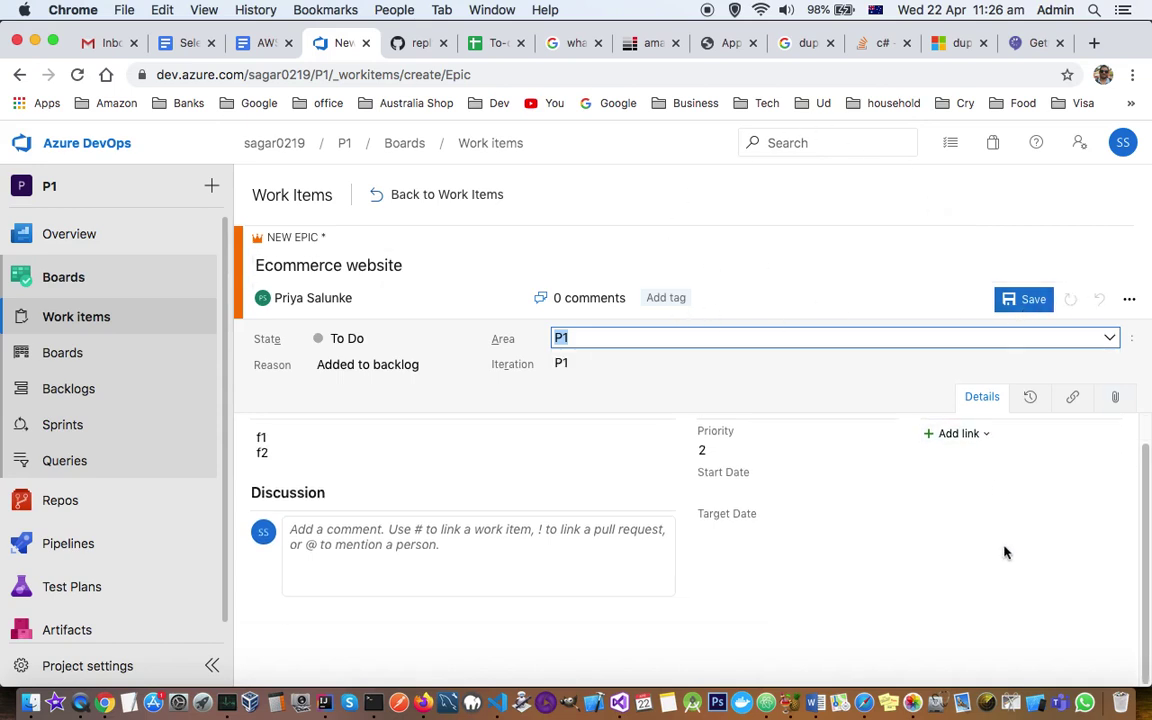
pyautogui.click(1035, 306)
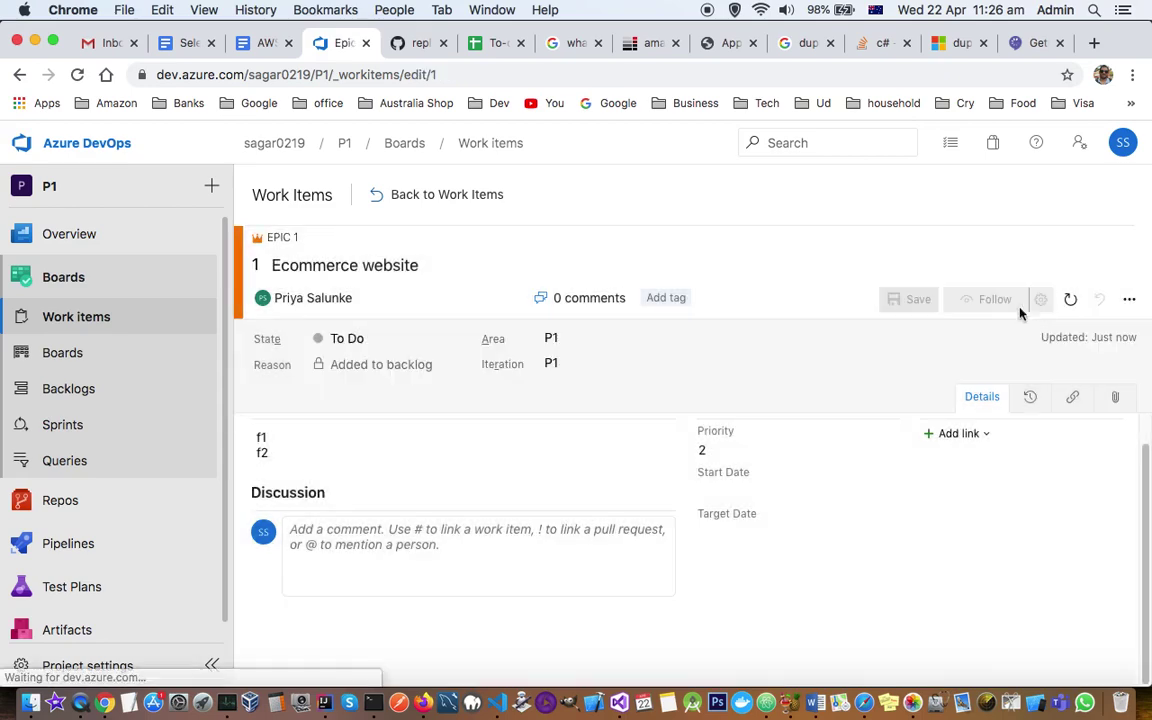
# Return to the work items list and examine its column options, import function, additional actions and row selection.
pyautogui.click(80, 326)
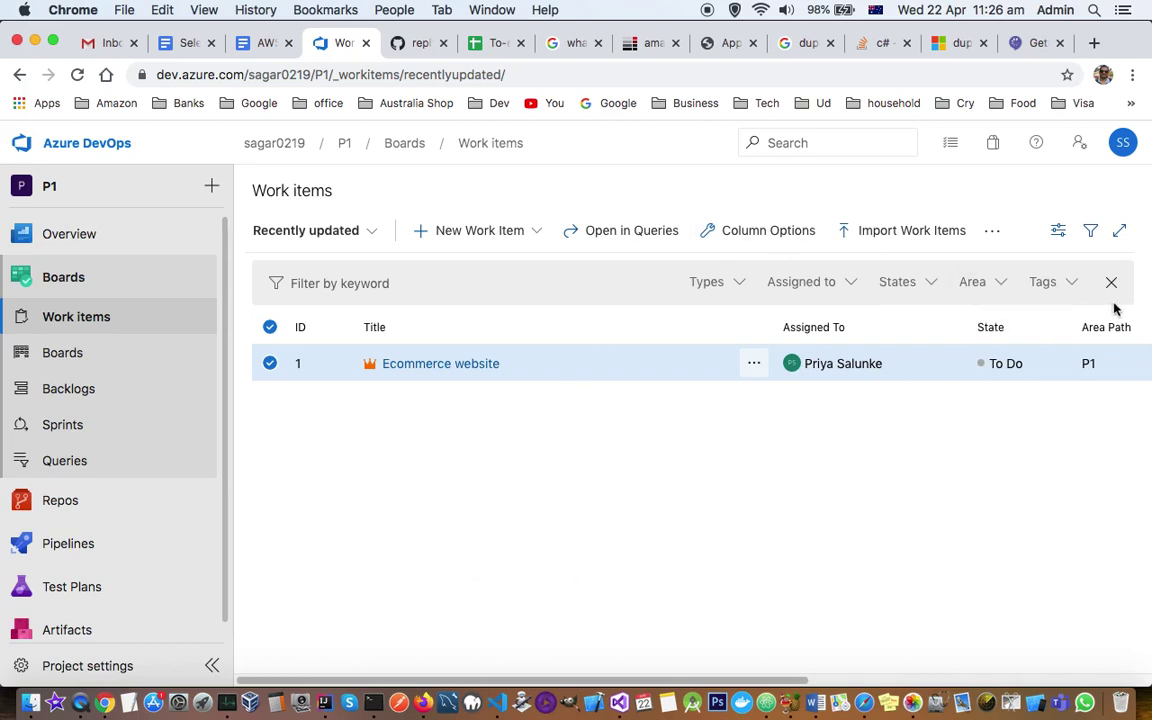
pyautogui.click(752, 240)
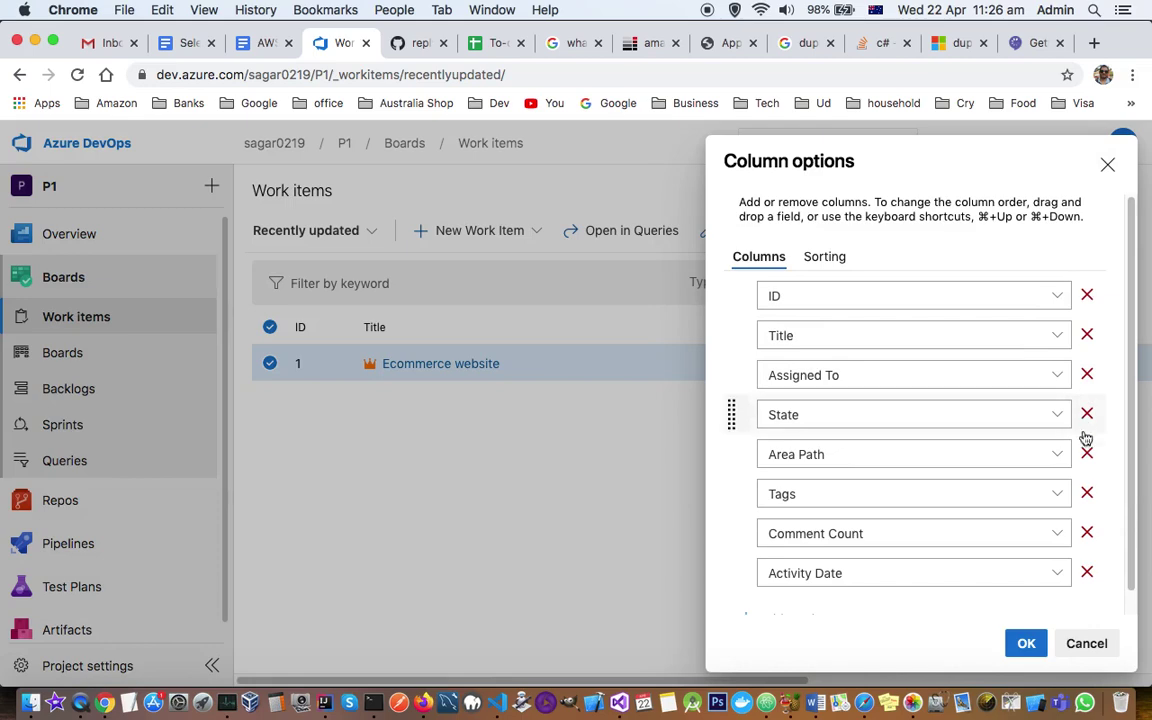
pyautogui.click(1108, 166)
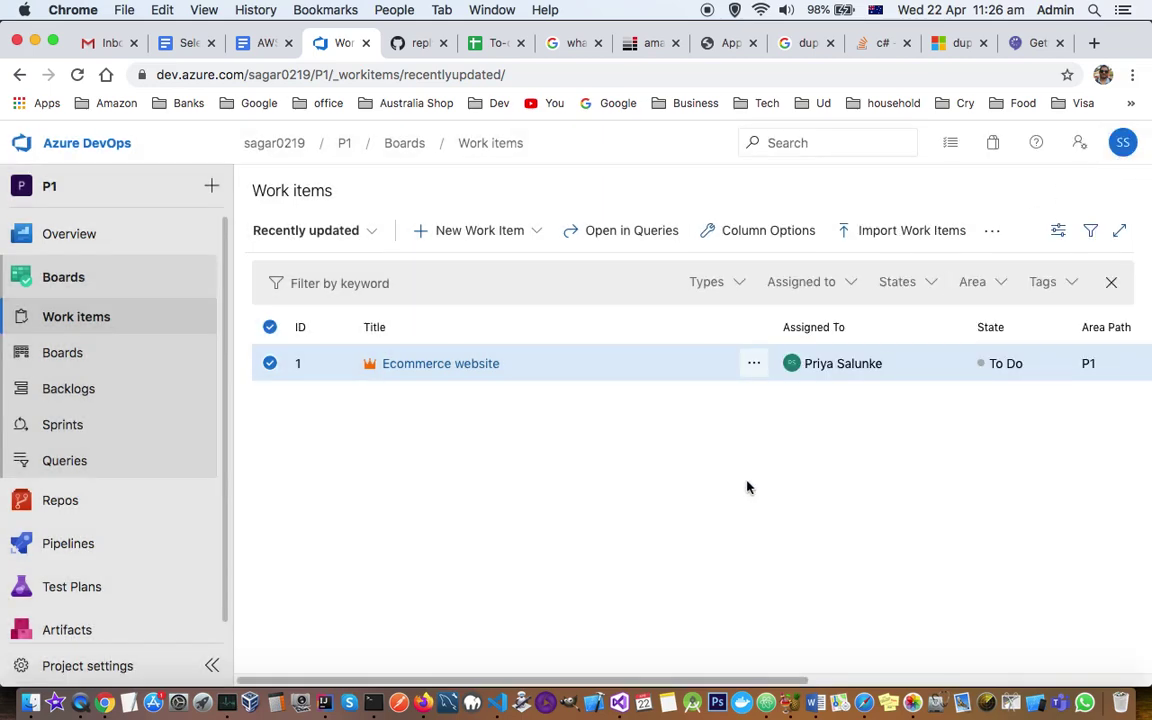
pyautogui.click(872, 231)
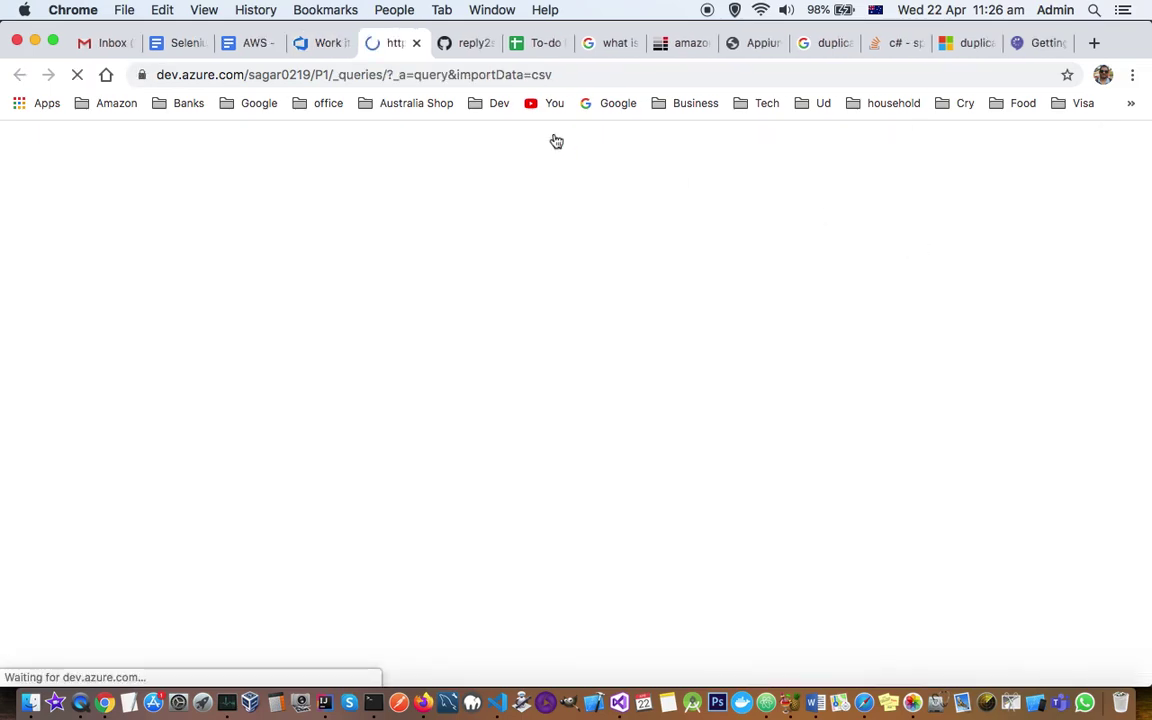
pyautogui.click(414, 44)
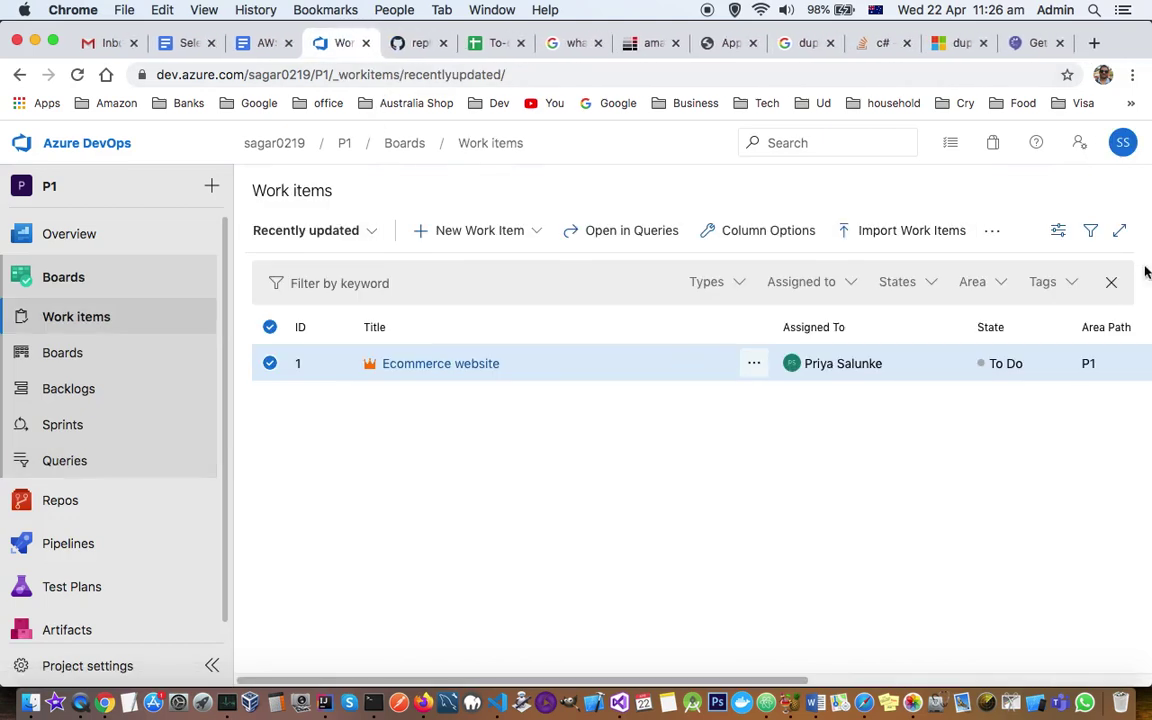
pyautogui.click(988, 230)
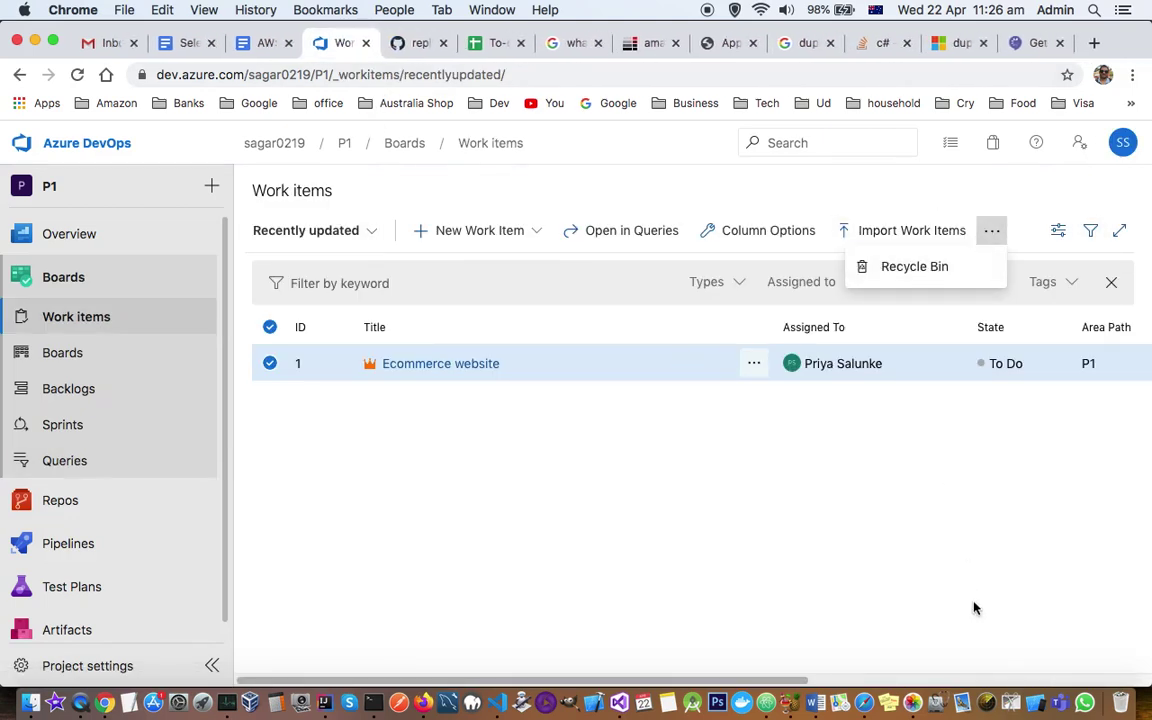
pyautogui.click(957, 564)
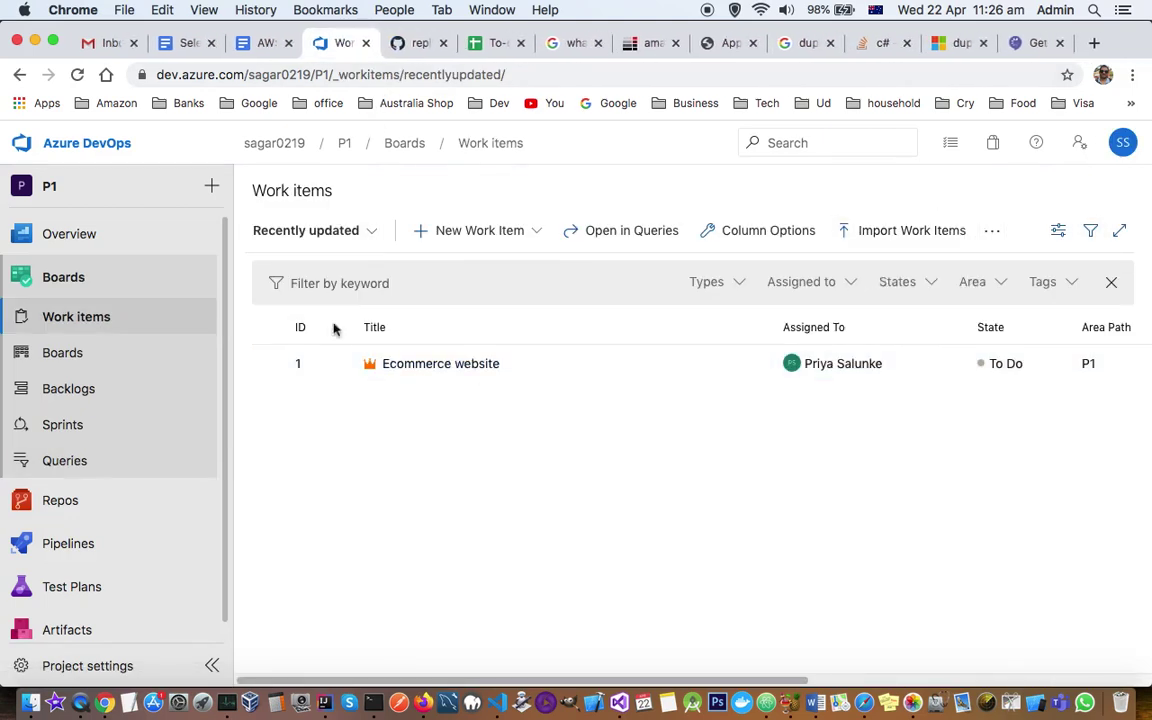
pyautogui.click(268, 365)
pyautogui.click(268, 366)
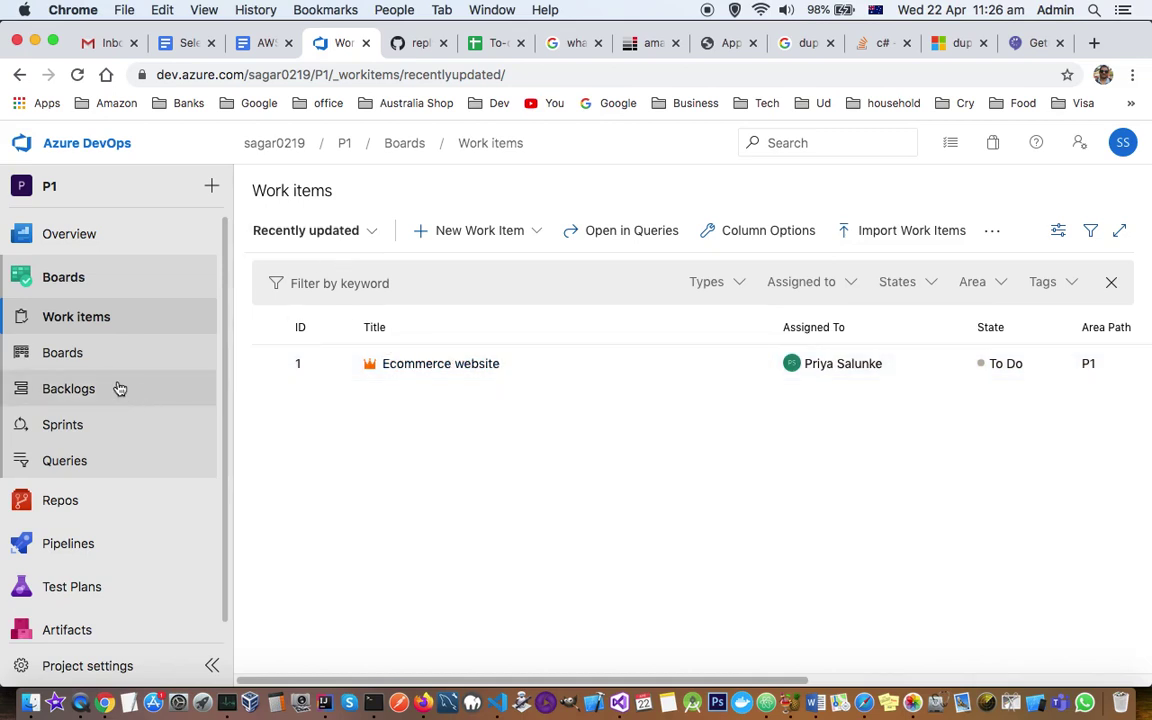
# Show the followed work items and review the other available list views.
pyautogui.click(366, 228)
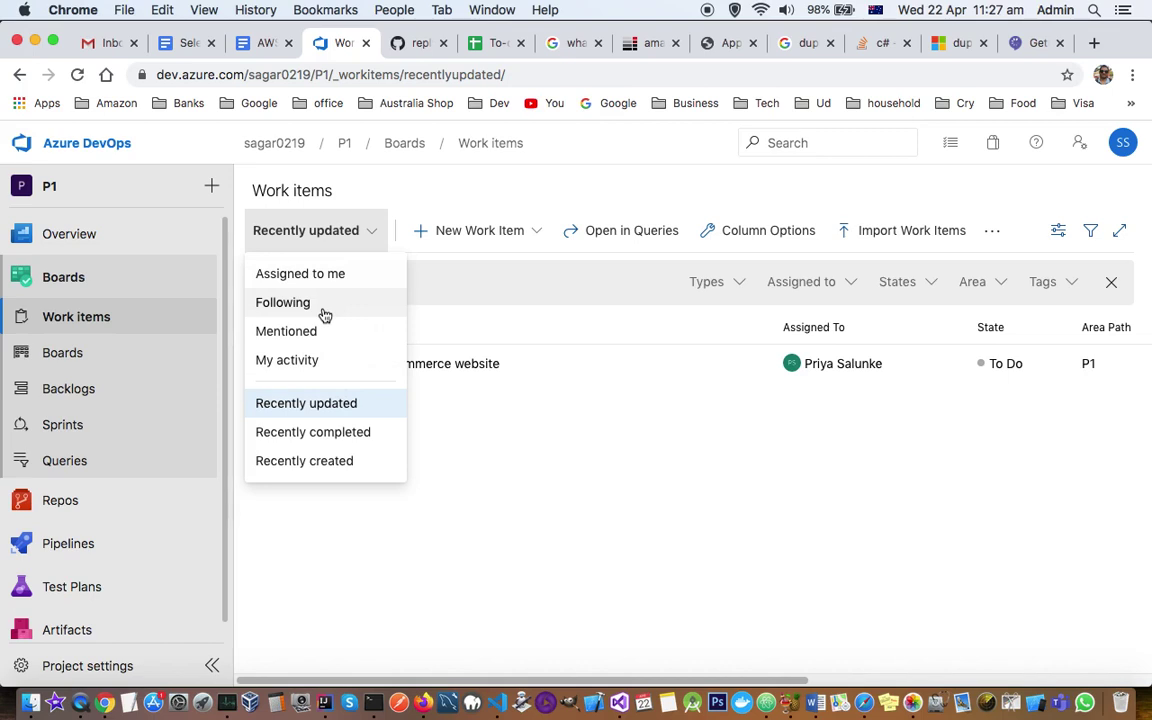
pyautogui.click(283, 303)
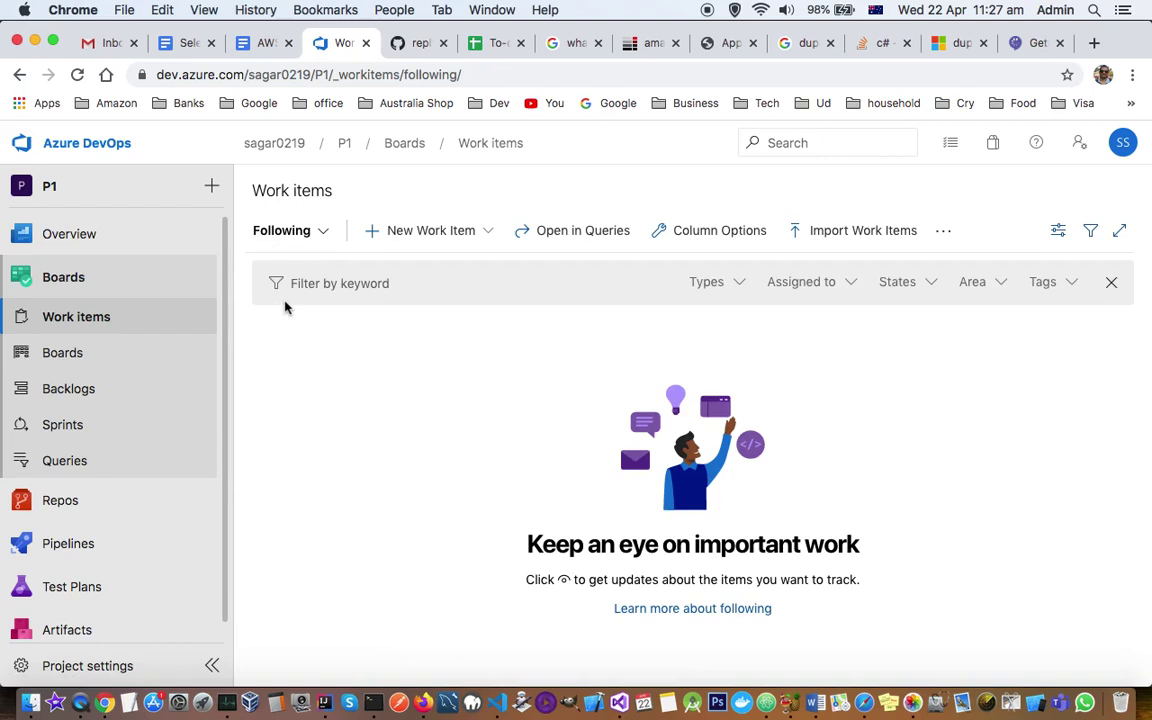
pyautogui.click(328, 233)
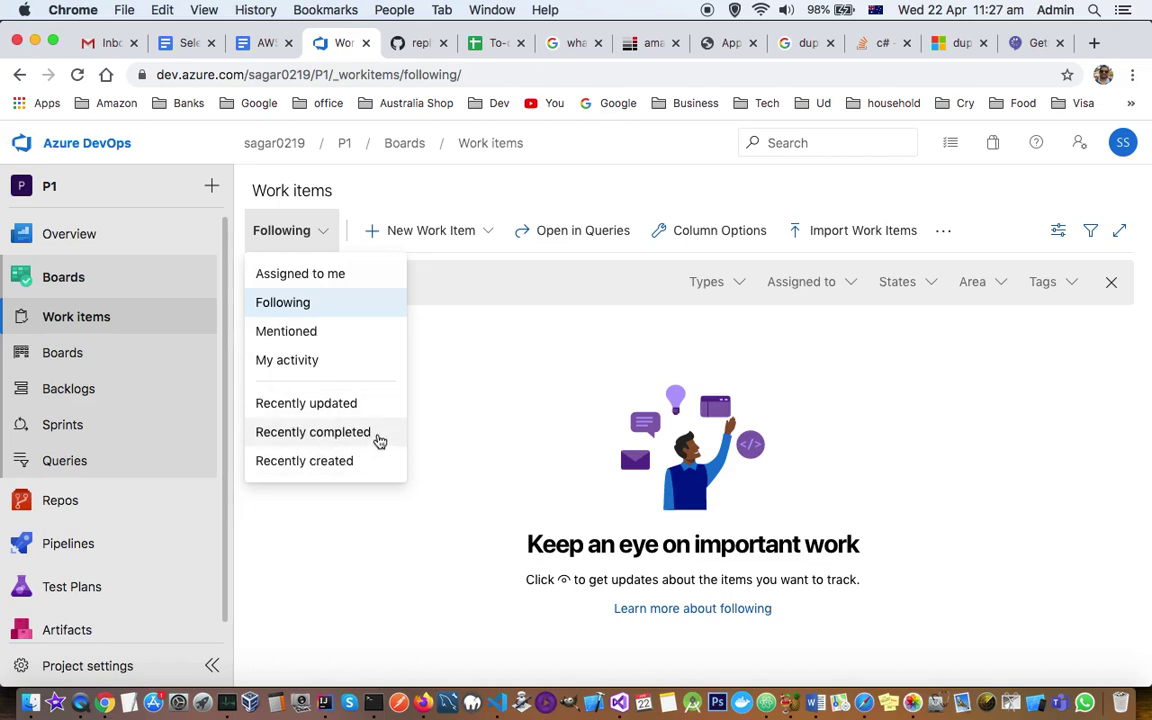
pyautogui.click(545, 417)
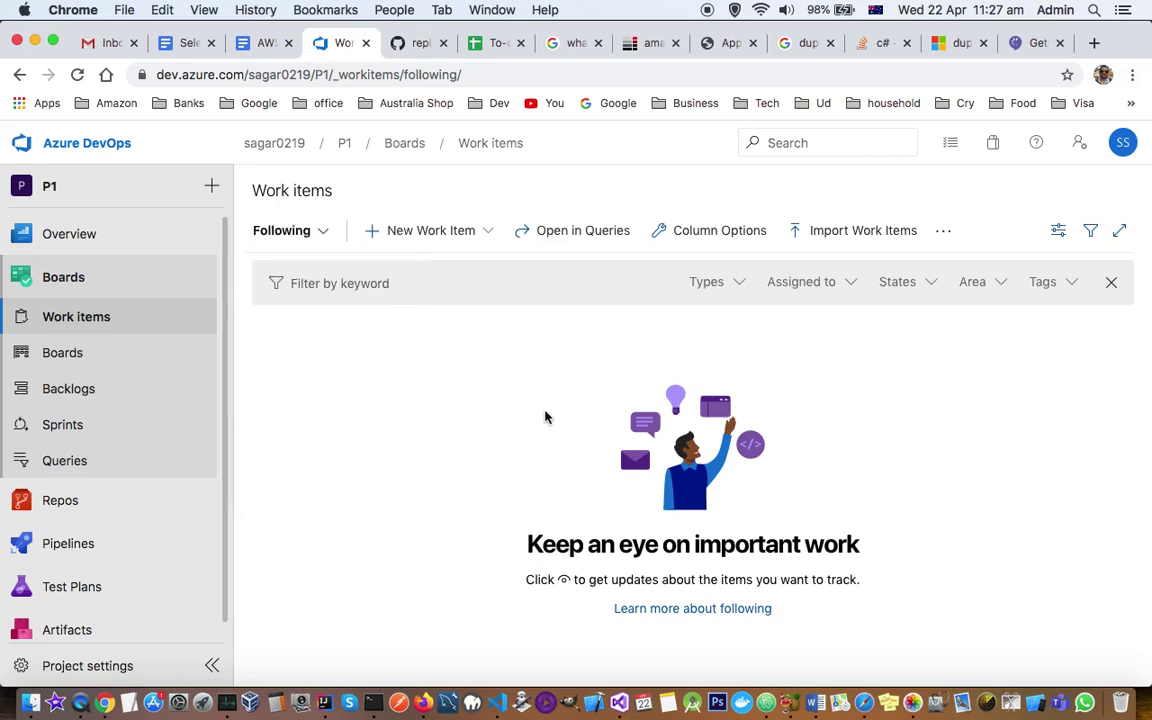
# Add the issue "add login functionality" to the To Do column of the P1 Team board and move it to Doing.
pyautogui.click(75, 356)
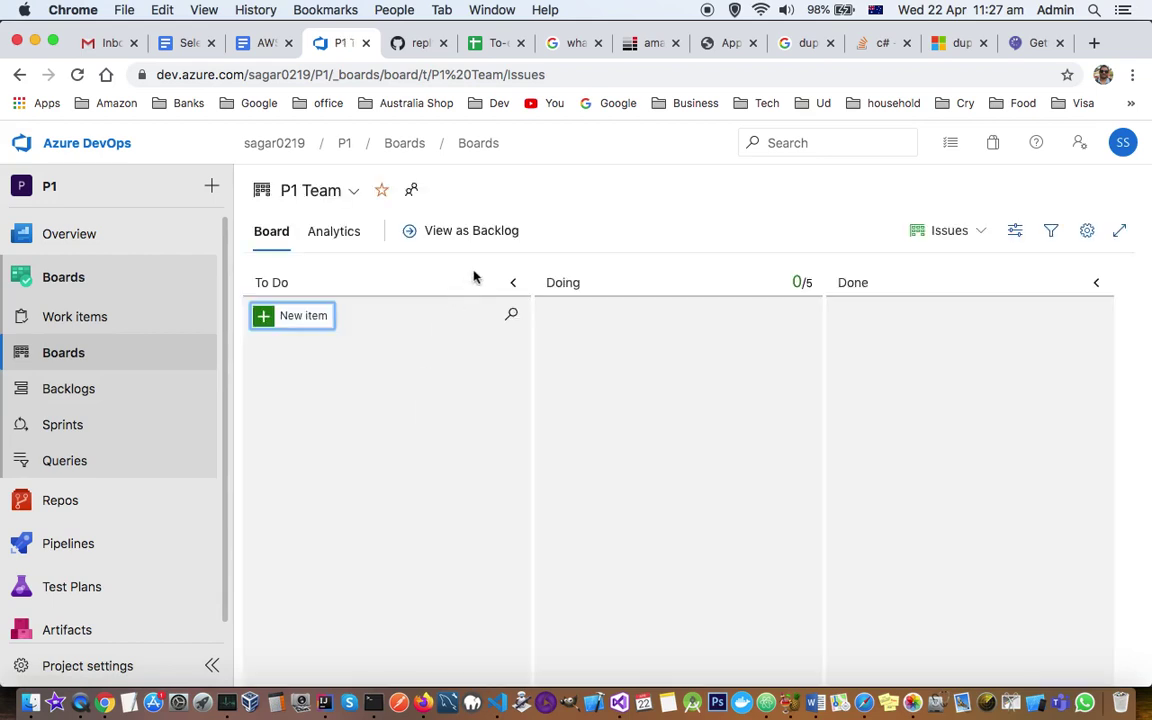
pyautogui.click(302, 318)
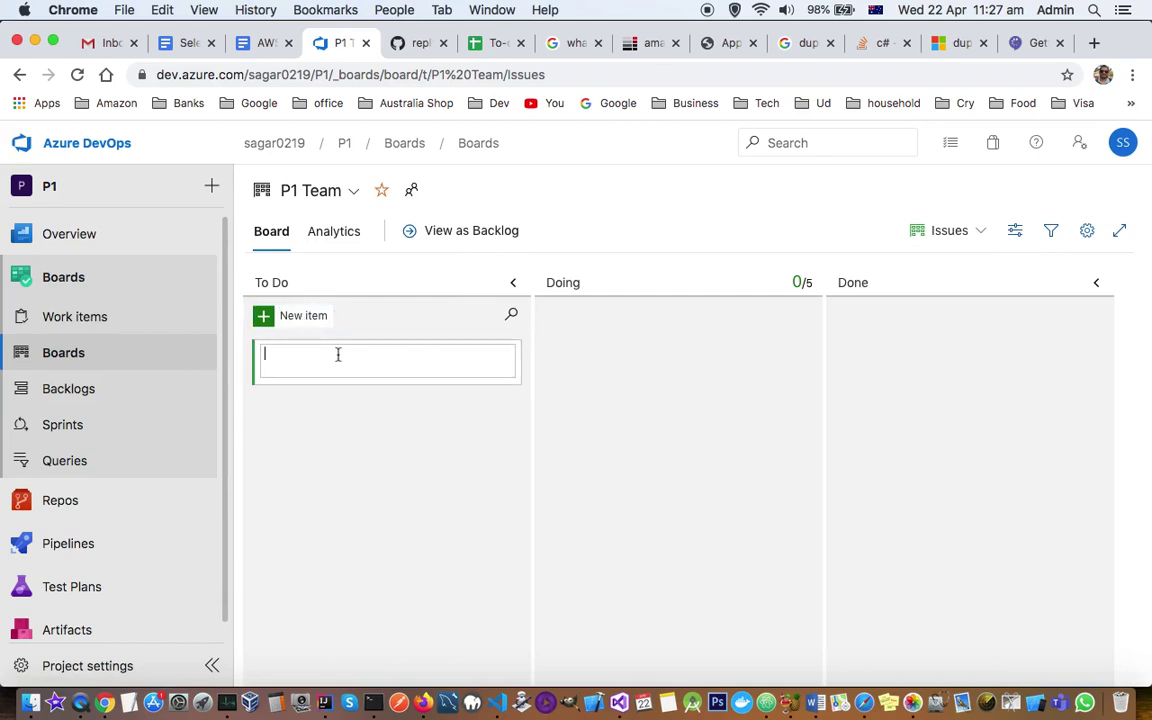
pyautogui.write('add login functionality')
pyautogui.press('Return')
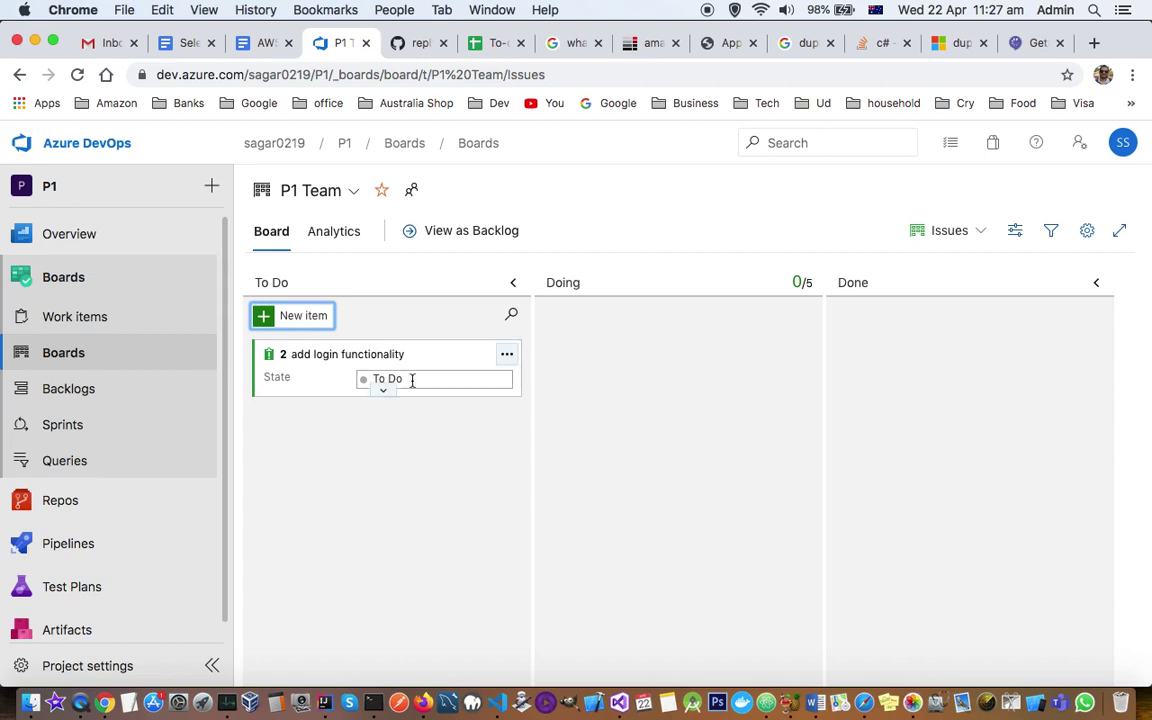
pyautogui.moveTo(452, 355); pyautogui.dragTo(744, 361)
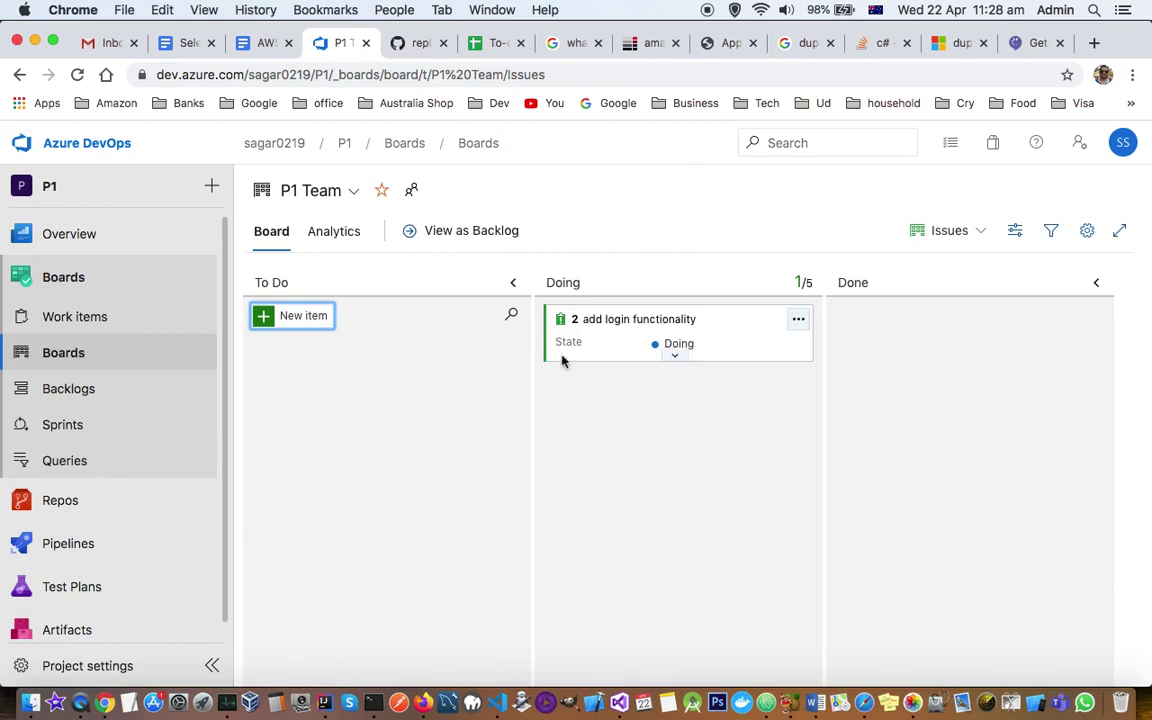
# Review the P1 Team backlog and switch it to the board view.
pyautogui.click(75, 388)
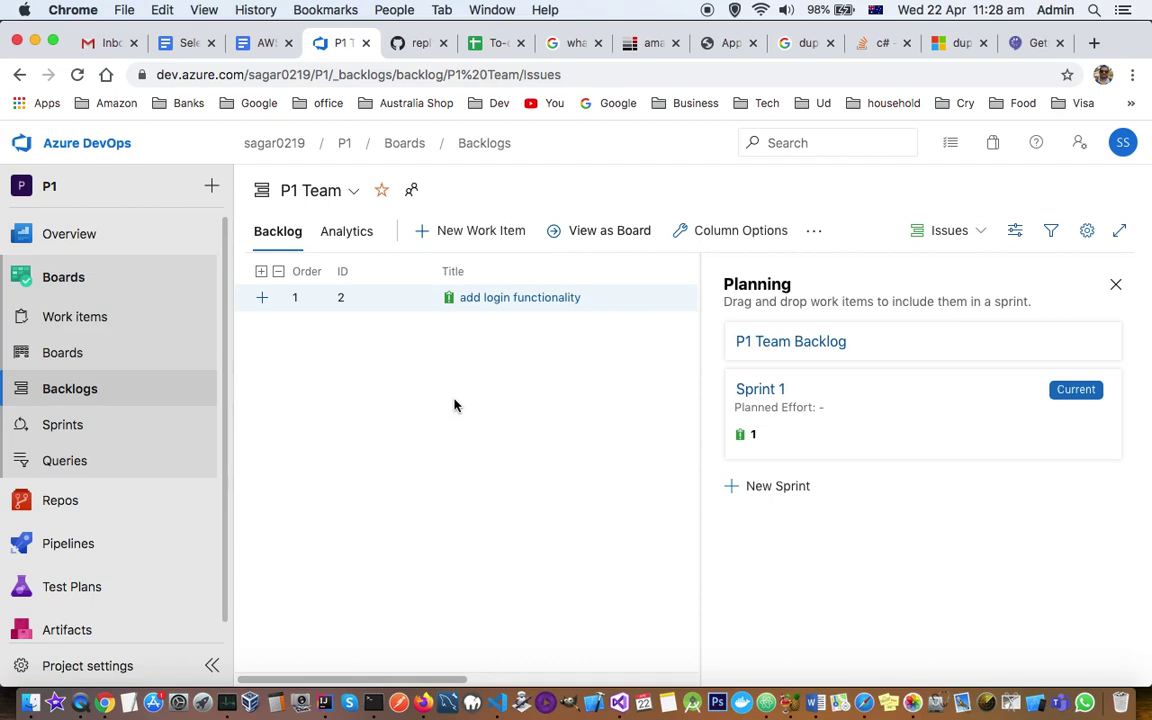
pyautogui.click(609, 231)
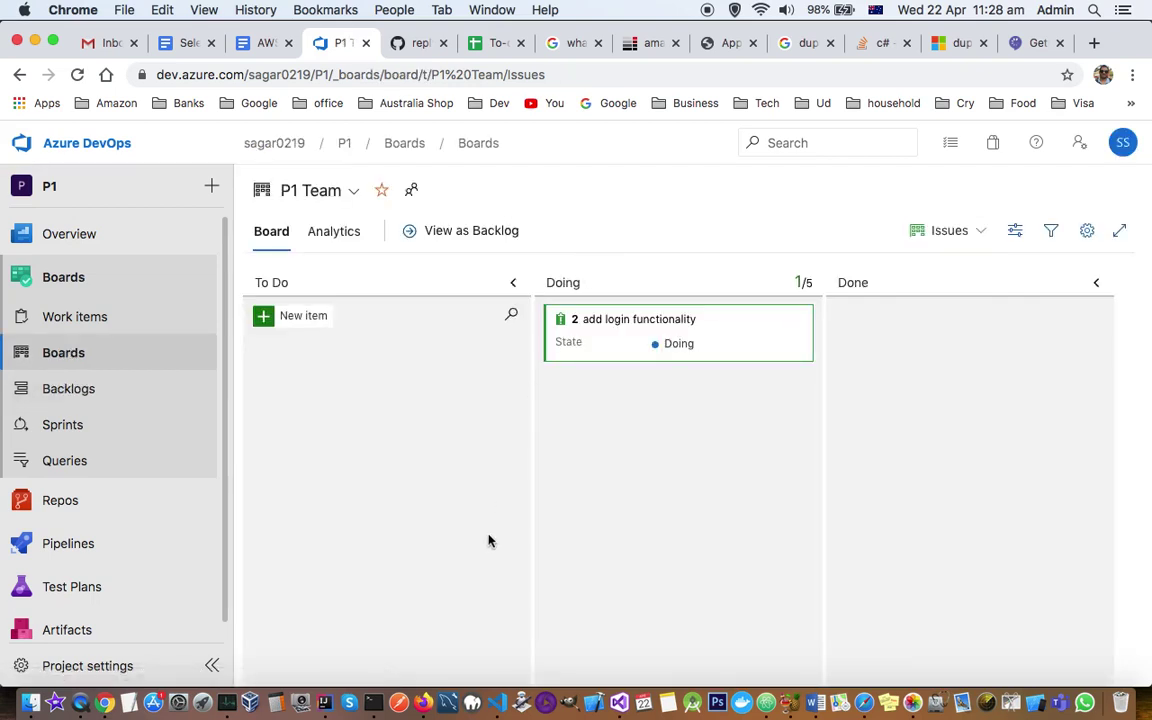
# Compare the P1 Team backlog with its board, and review the Sprint 1 taskboard and the available sprints.
pyautogui.click(455, 233)
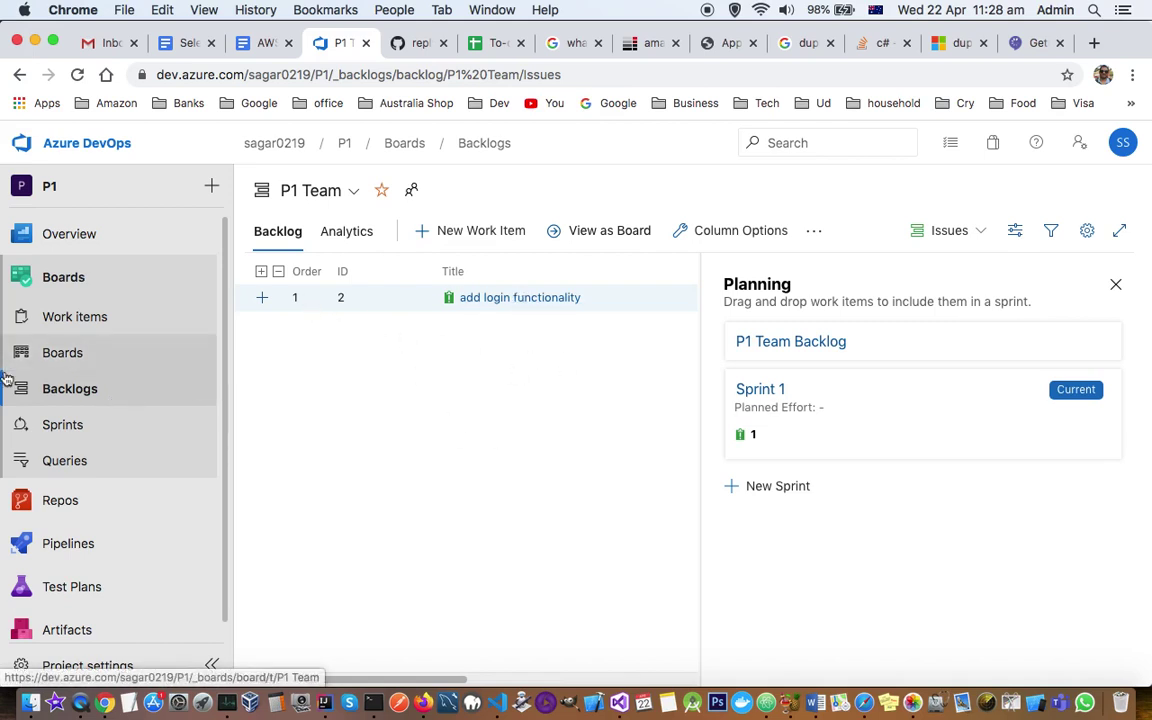
pyautogui.click(55, 358)
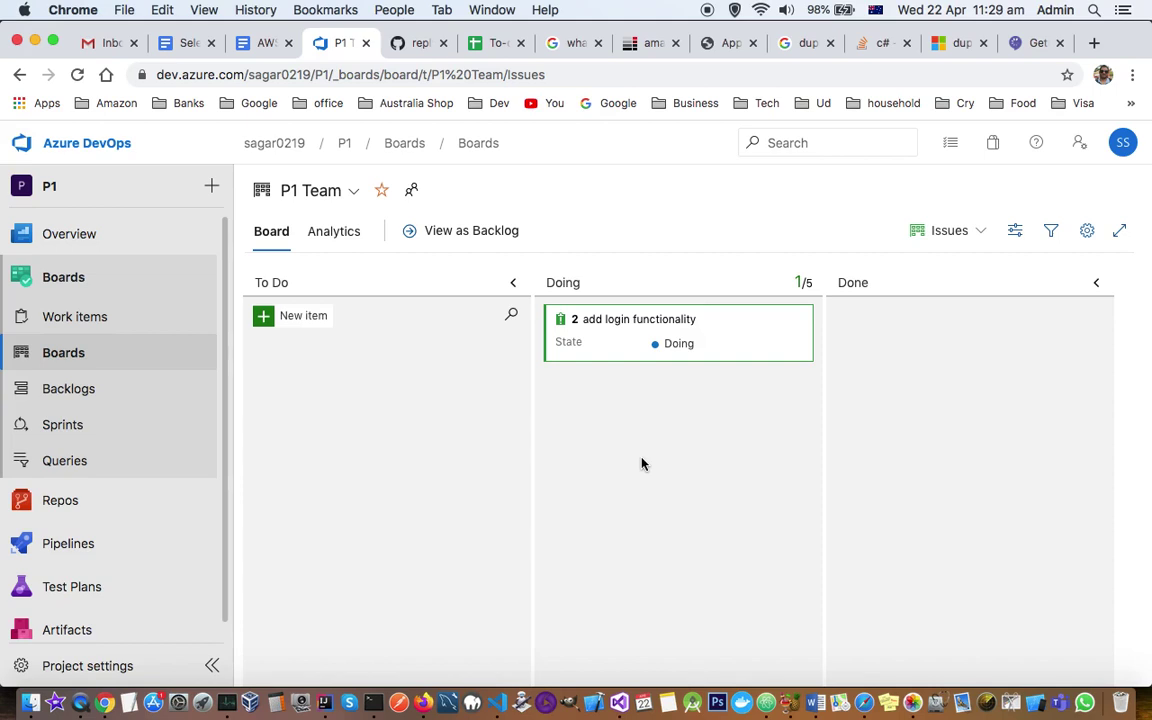
pyautogui.click(66, 428)
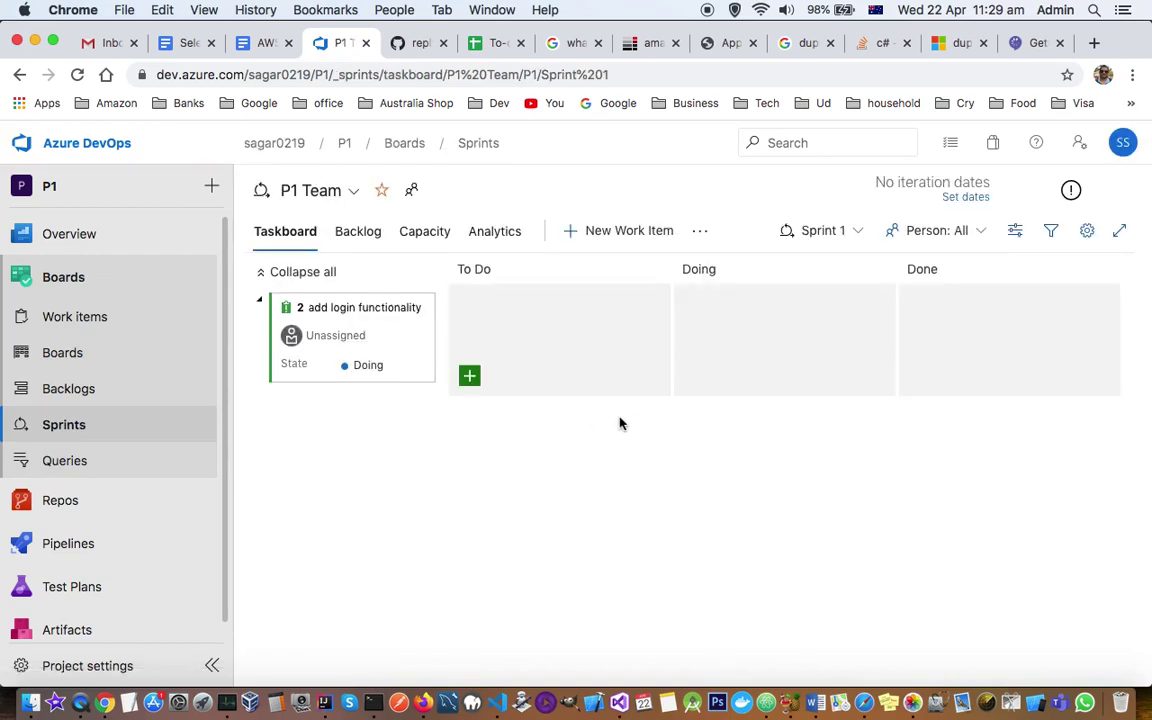
pyautogui.click(859, 233)
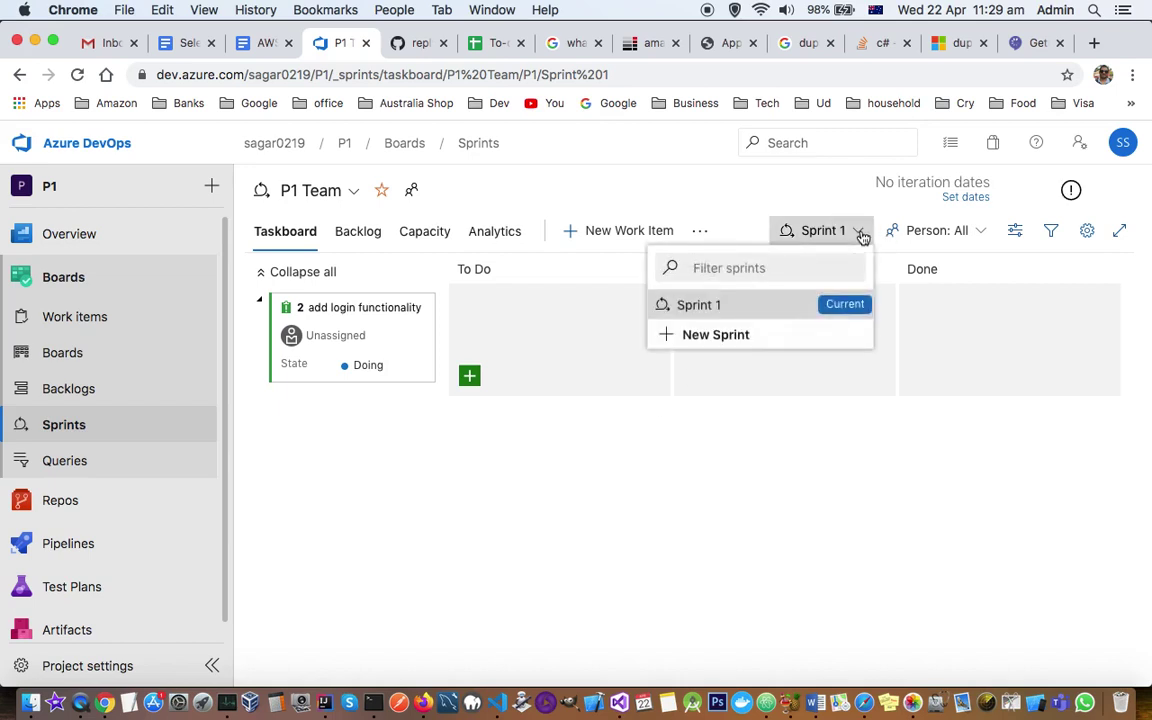
pyautogui.click(668, 563)
# Try to move the issue "add login functionality" to the current iteration and into the To Do column of the Sprint 1 taskboard.
pyautogui.click(343, 325)
pyautogui.moveTo(343, 325); pyautogui.dragTo(541, 328)
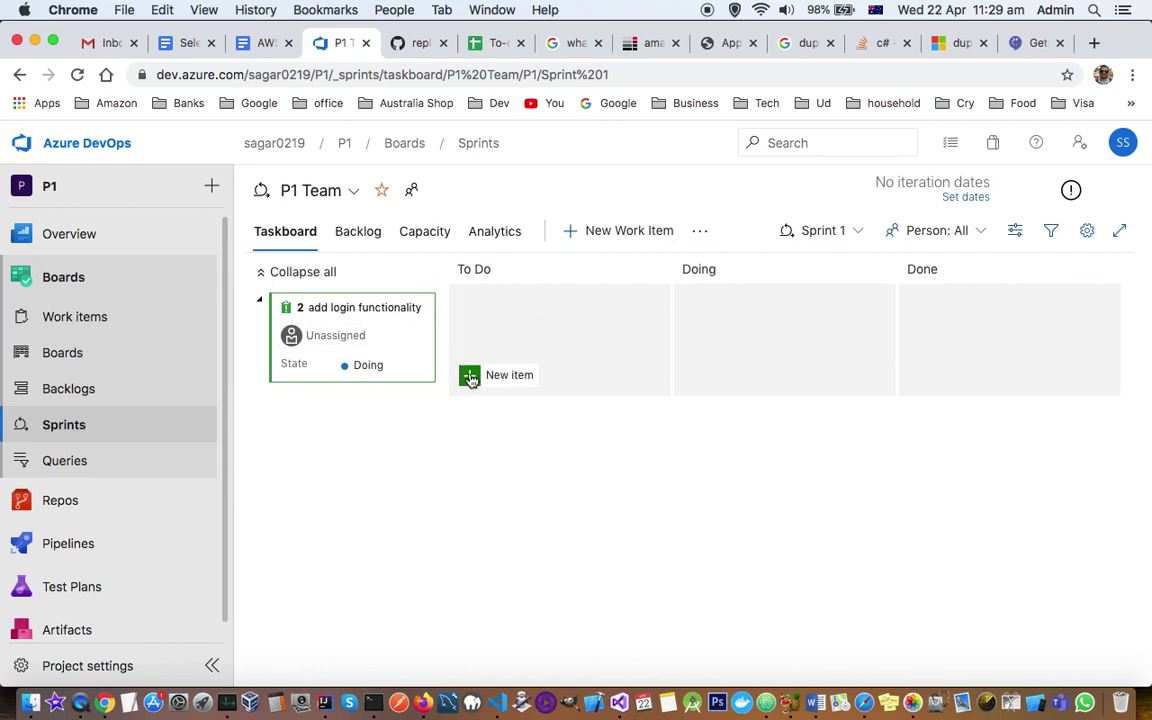
pyautogui.click(423, 310)
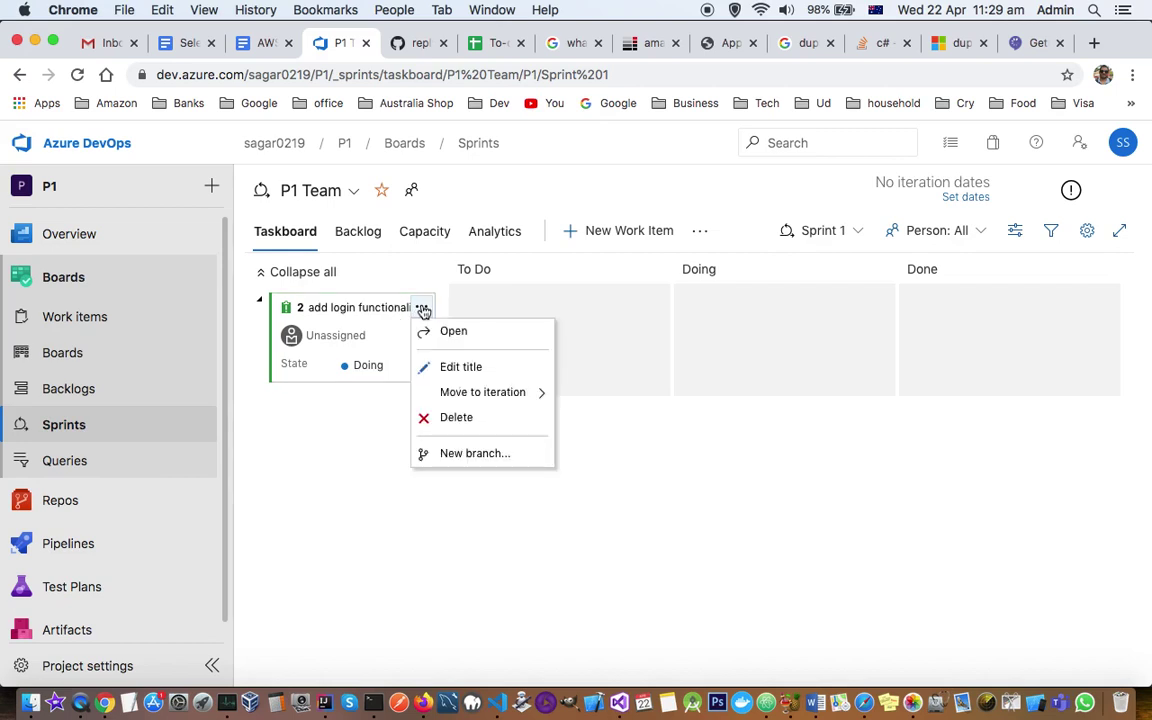
pyautogui.moveTo(503, 401)
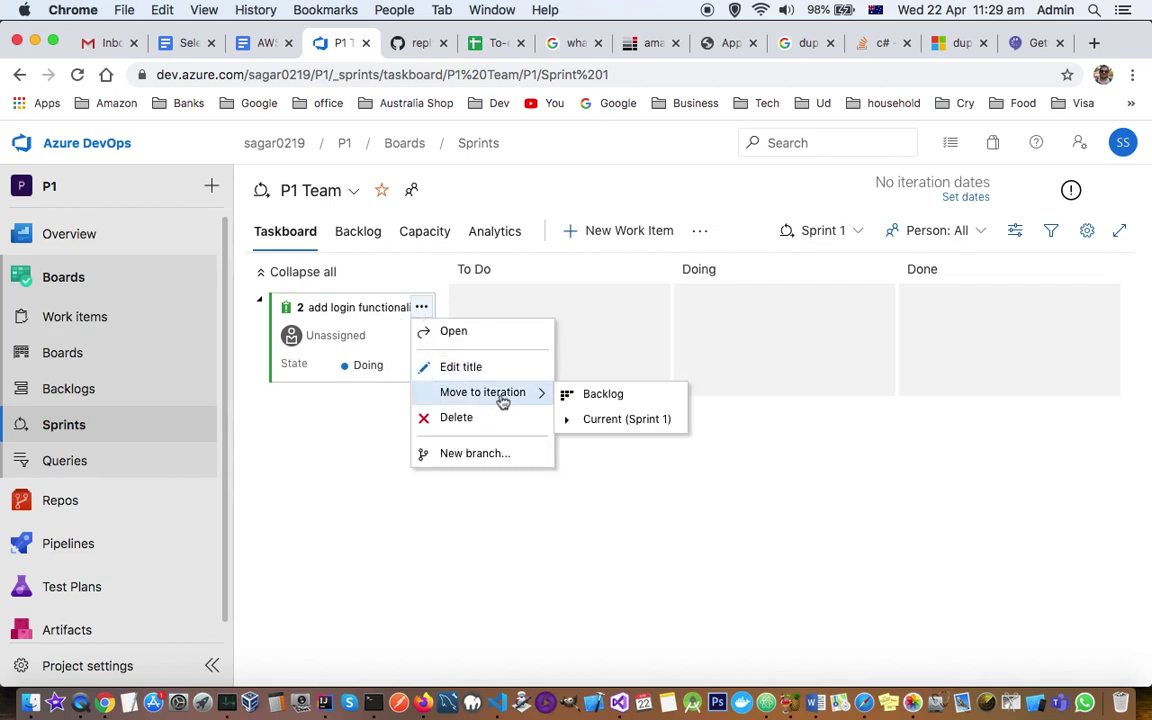
pyautogui.click(612, 420)
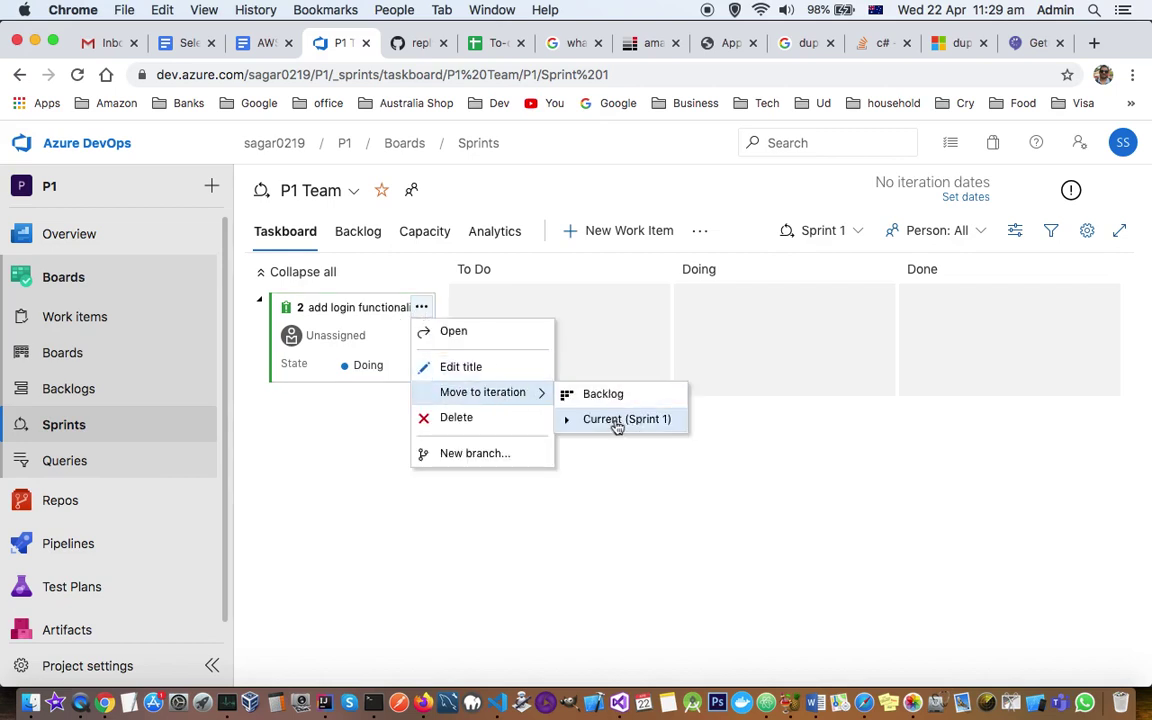
pyautogui.moveTo(386, 301); pyautogui.dragTo(535, 316)
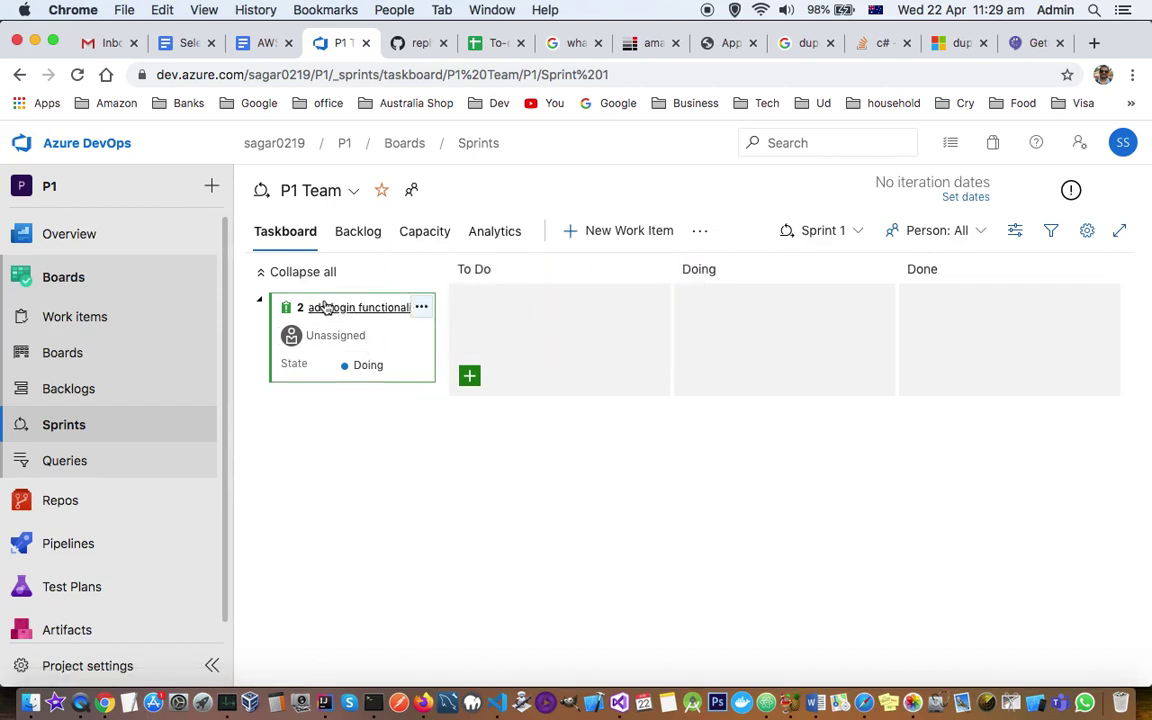
# Set the state of the issue "add login functionality" to To Do on the Sprint 1 taskboard.
pyautogui.click(354, 370)
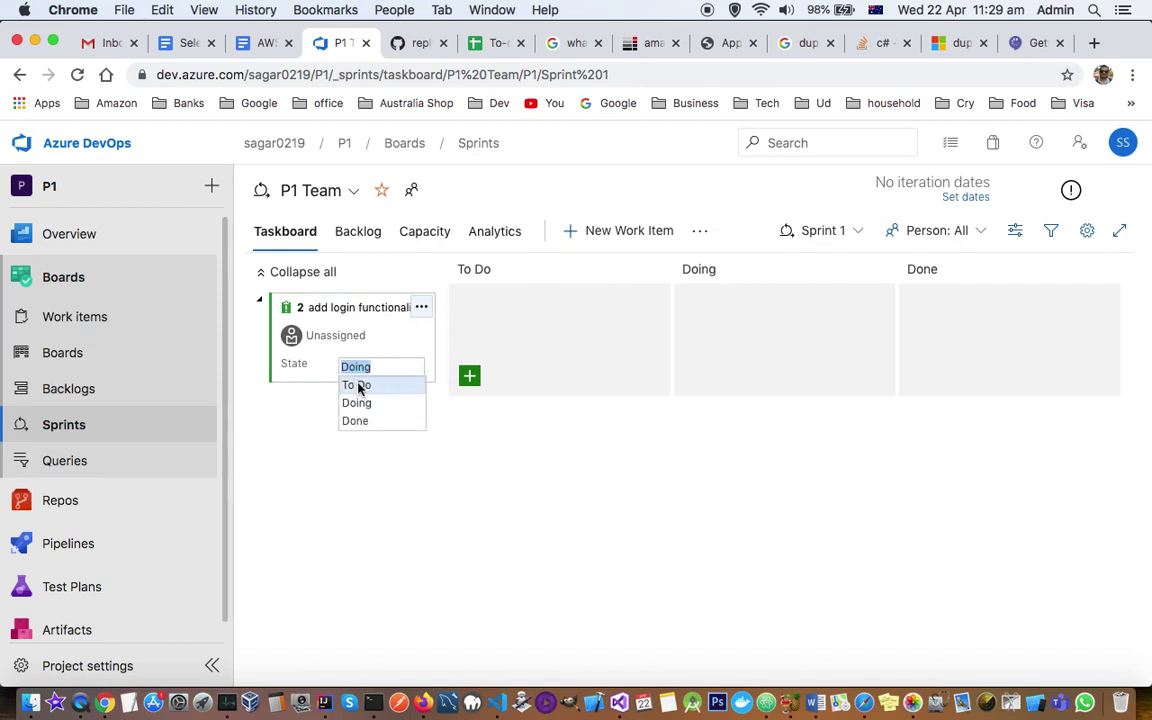
pyautogui.click(358, 387)
pyautogui.moveTo(370, 318); pyautogui.dragTo(558, 329)
# Search for the team member and assign the issue "add login functionality" to them.
pyautogui.click(332, 335)
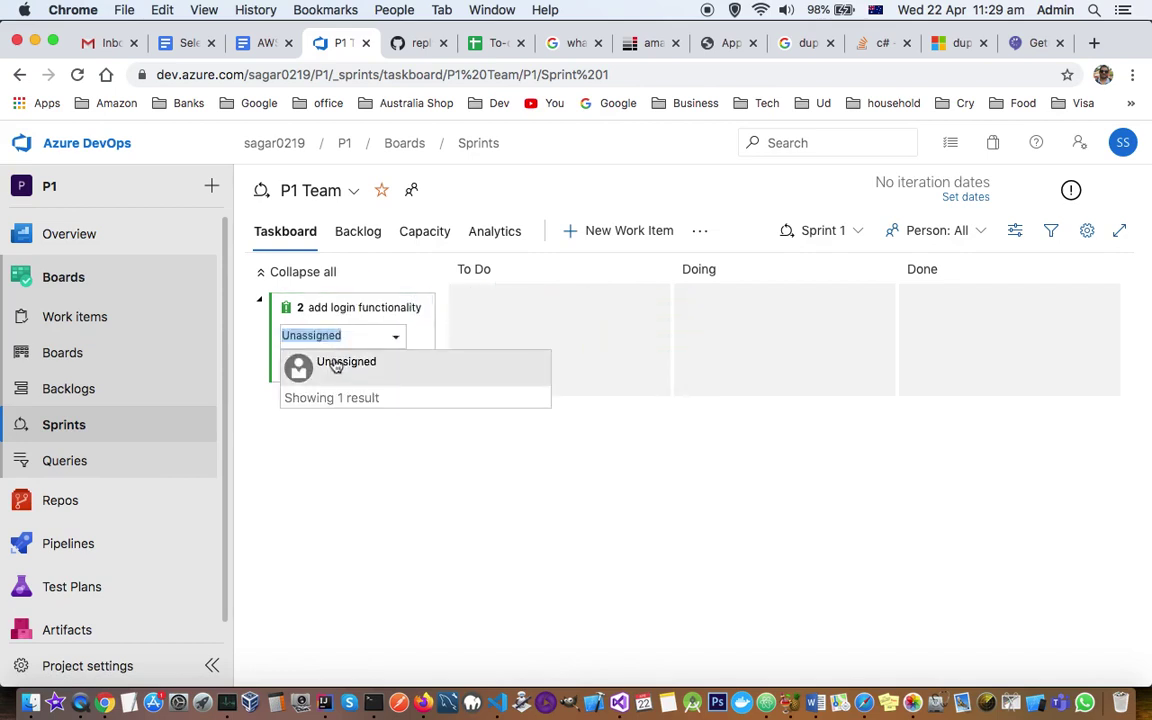
pyautogui.click(312, 362)
pyautogui.click(336, 336)
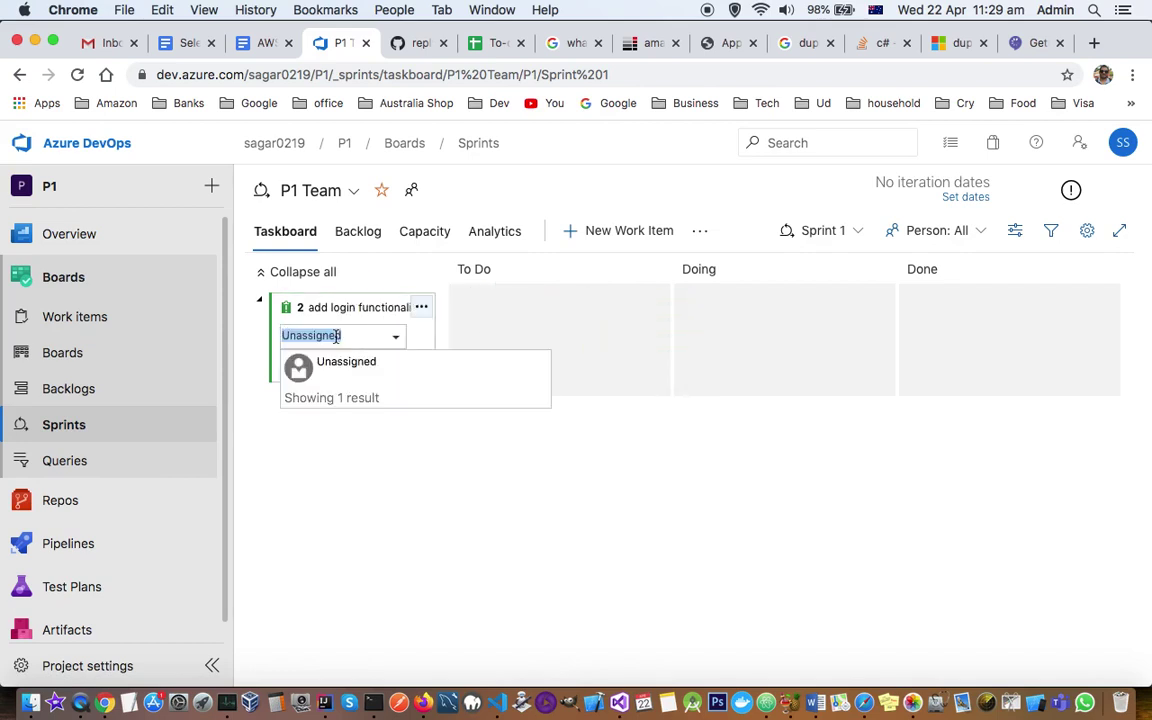
pyautogui.write('sagar')
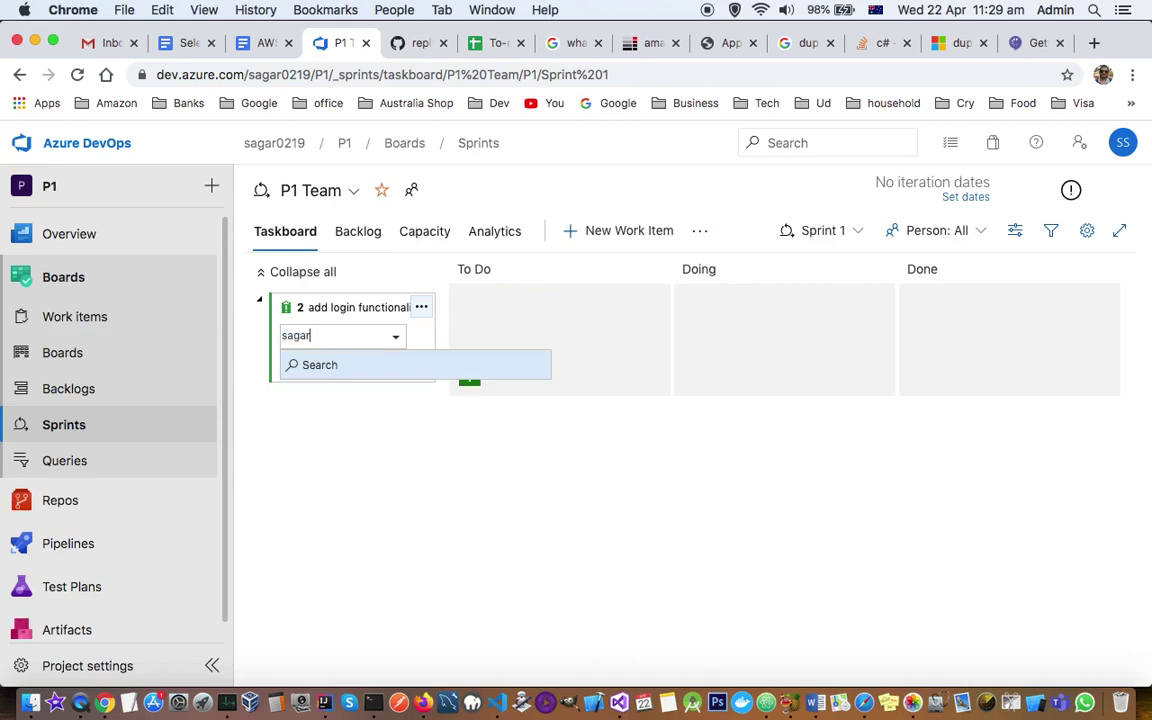
pyautogui.click(303, 363)
pyautogui.click(319, 373)
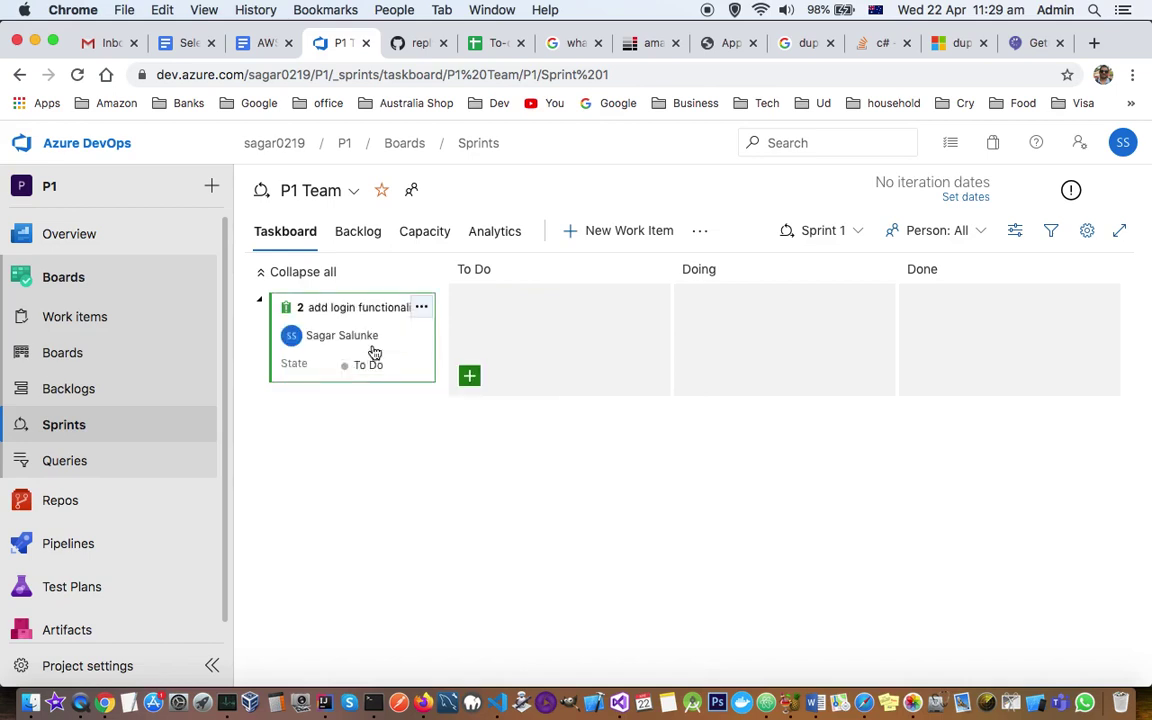
# Add a task titled "sdsdsd" in the To Do column of the "add login functionality" row.
pyautogui.moveTo(380, 312); pyautogui.dragTo(508, 318)
pyautogui.click(470, 377)
pyautogui.write('sdsdsd')
pyautogui.press('Return')
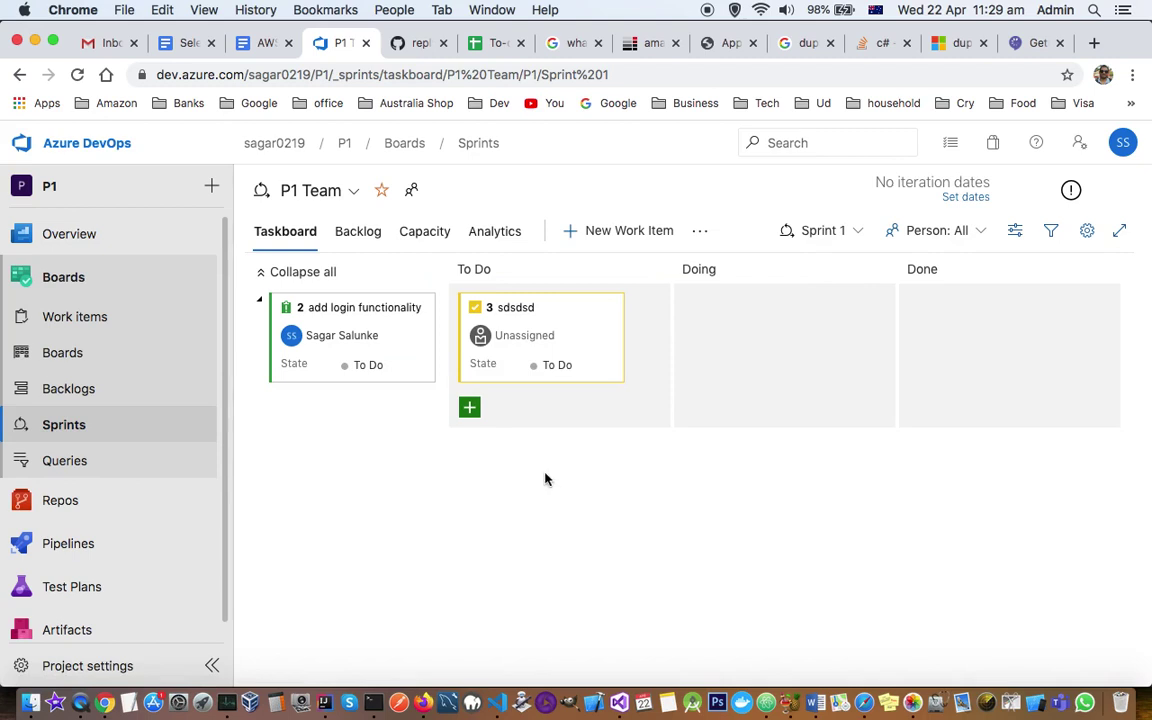
# Collapse and re-expand the "add login functionality" row, and examine the issue's details.
pyautogui.click(260, 300)
pyautogui.click(260, 301)
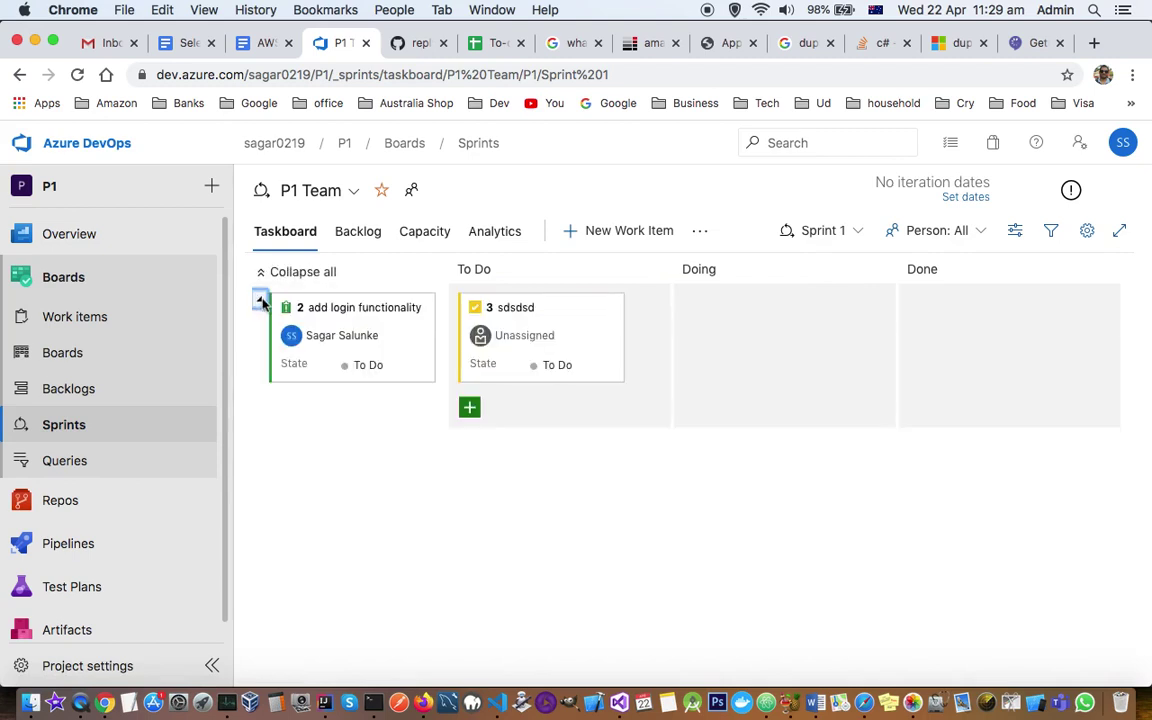
pyautogui.click(368, 307)
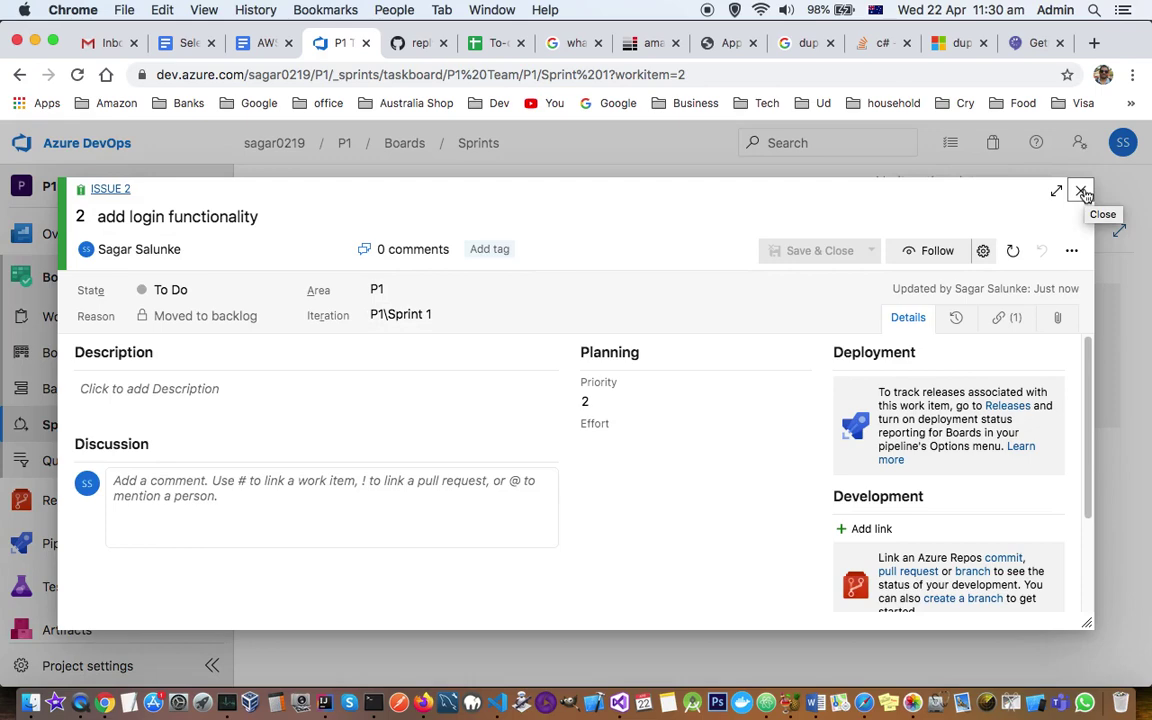
pyautogui.click(1082, 192)
# Check the sprints directory and the P1 Team board, and return to the Sprint 1 taskboard.
pyautogui.click(72, 430)
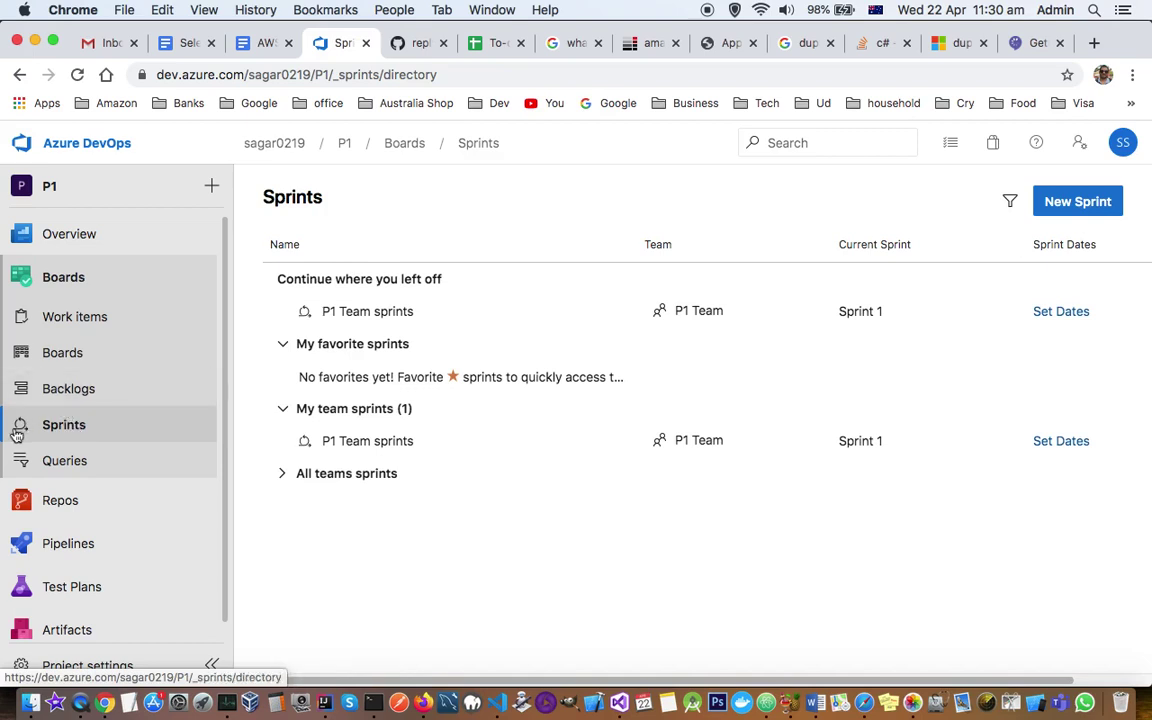
pyautogui.click(89, 427)
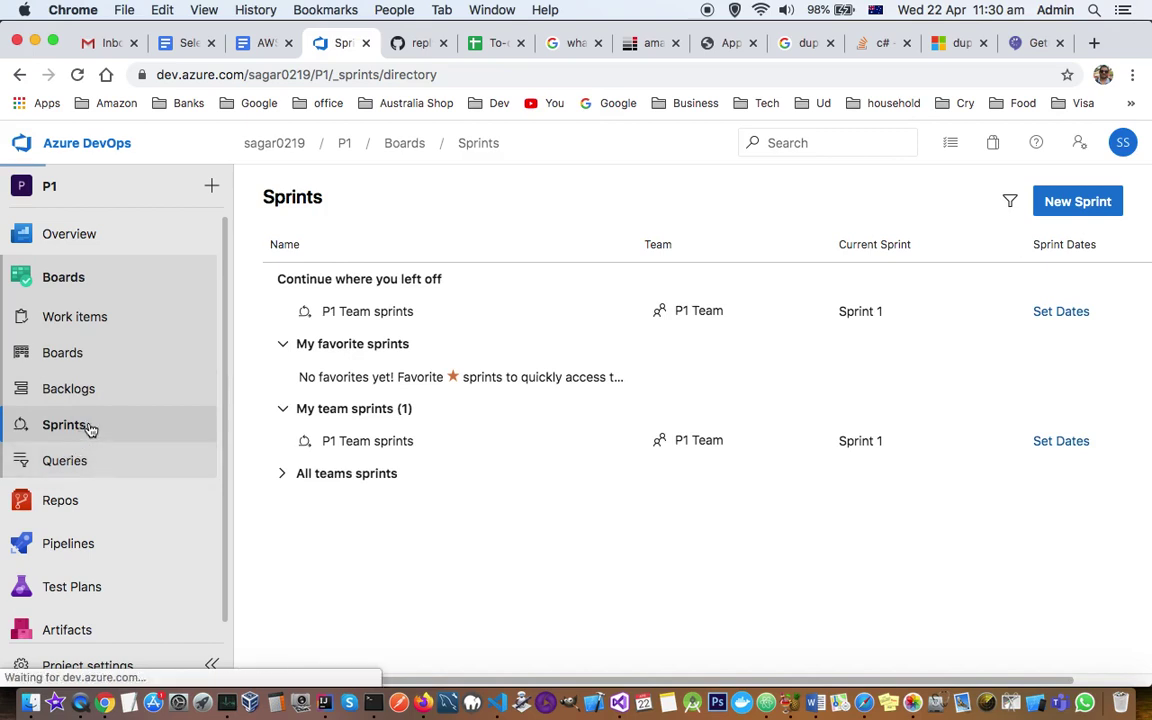
pyautogui.click(100, 356)
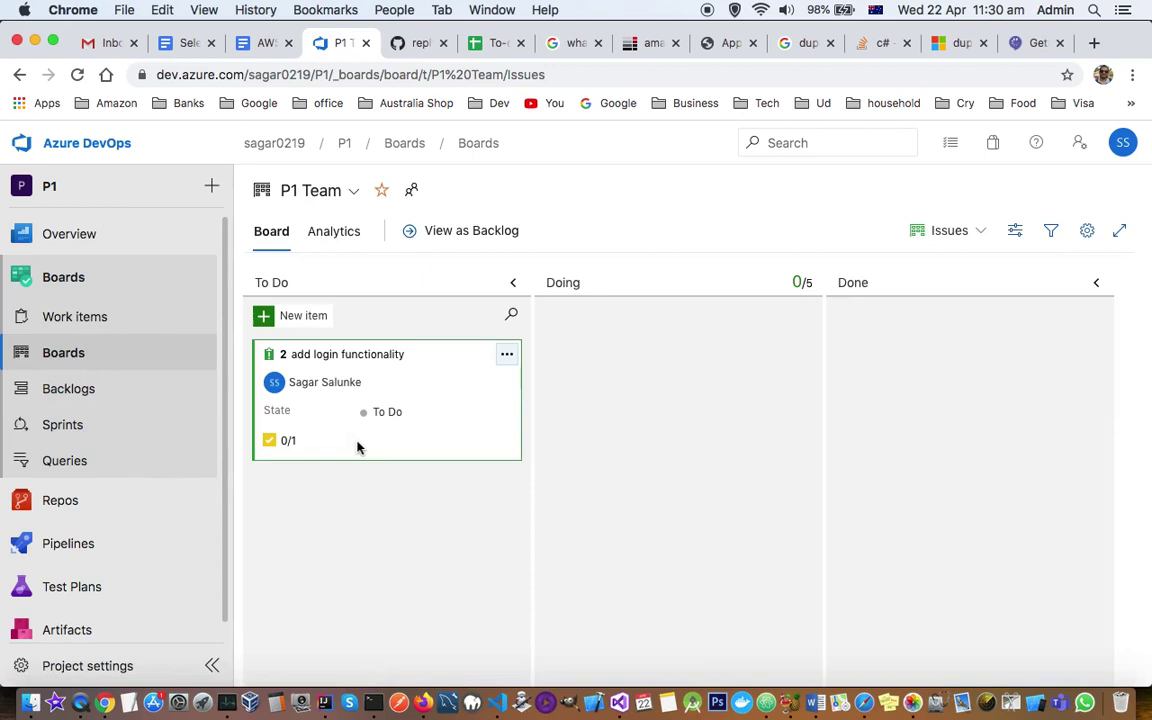
pyautogui.click(100, 427)
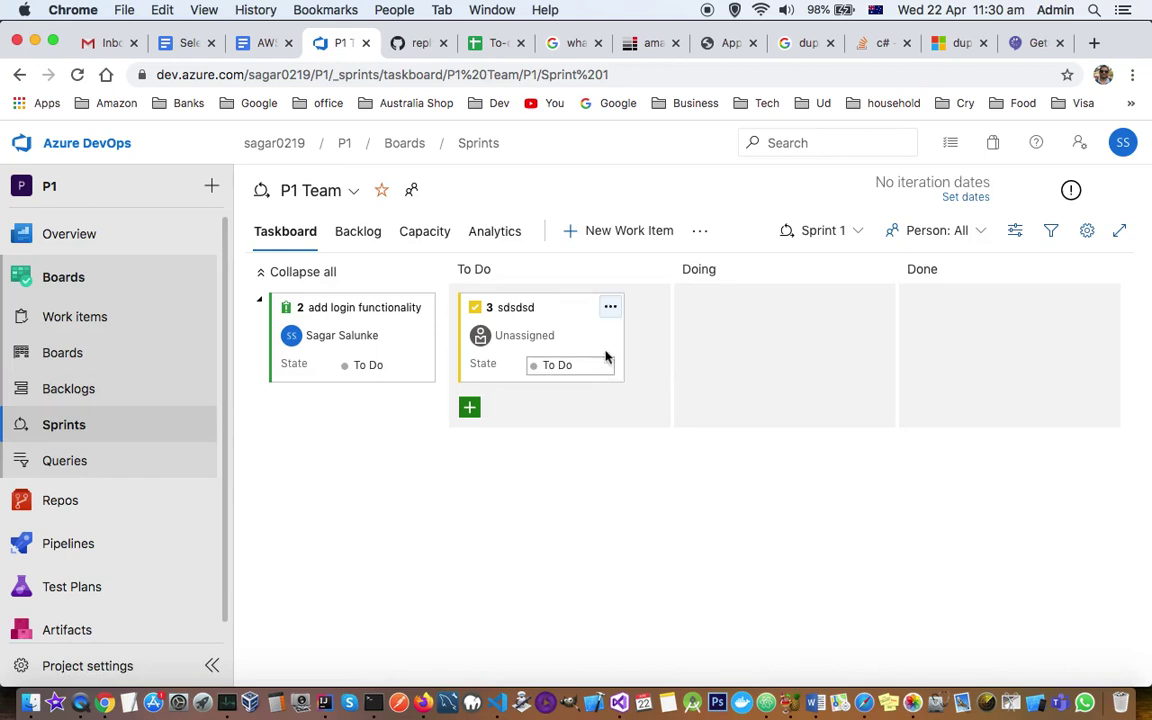
# Examine how the "sdsdsd" task is grouped under its parent issue by collapsing and expanding the taskboard row.
pyautogui.moveTo(560, 303)
pyautogui.mouseDown()
pyautogui.moveTo(828, 337)
pyautogui.moveTo(542, 317)
pyautogui.mouseUp()
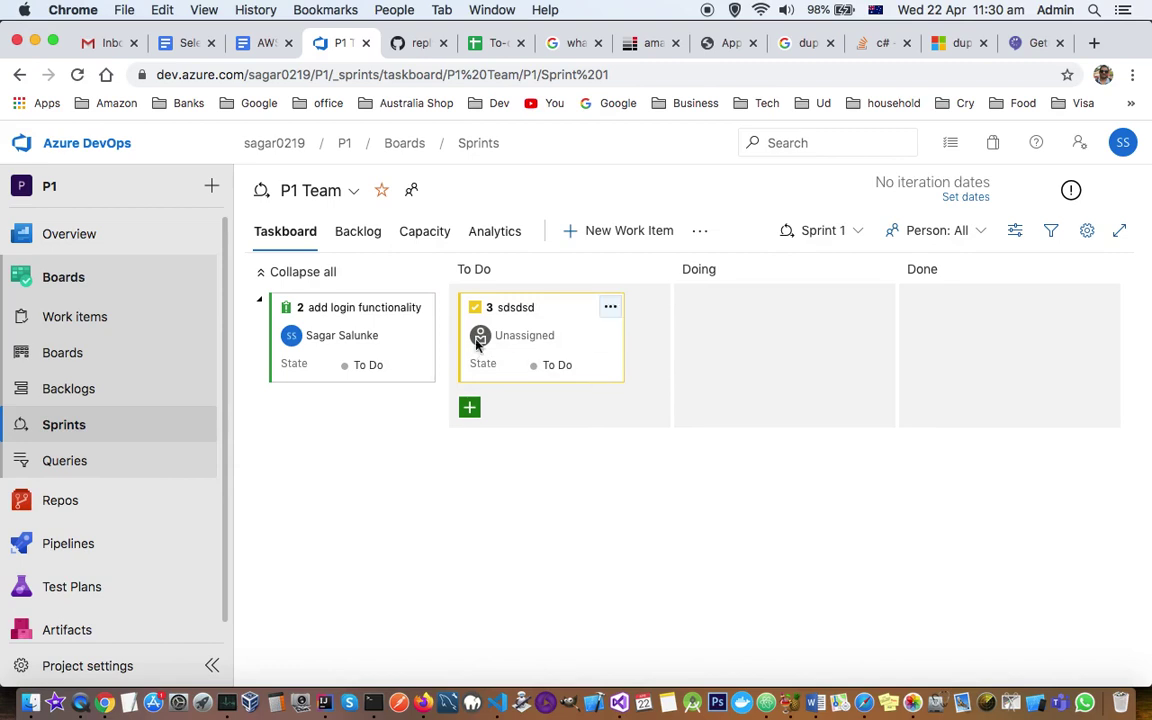
pyautogui.click(260, 301)
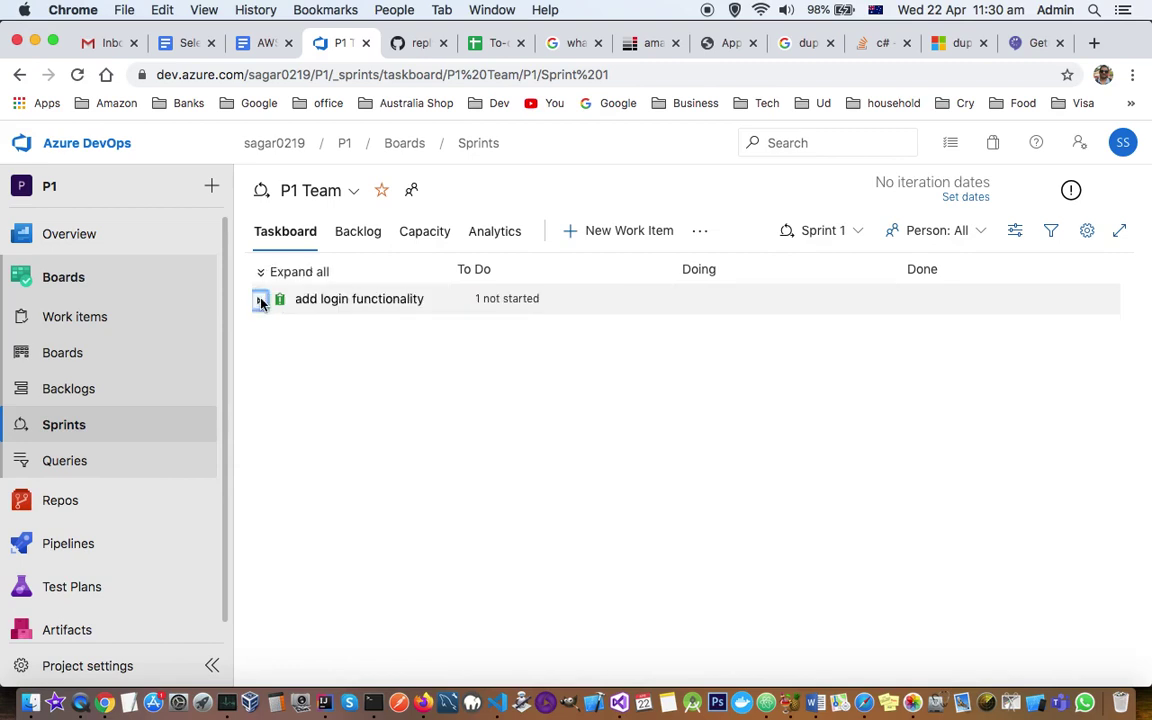
pyautogui.click(260, 301)
pyautogui.click(260, 301)
pyautogui.click(260, 301)
# Try to move the parent issue "add login functionality" to Current (Sprint 1) and into the Doing column.
pyautogui.rightClick(409, 312)
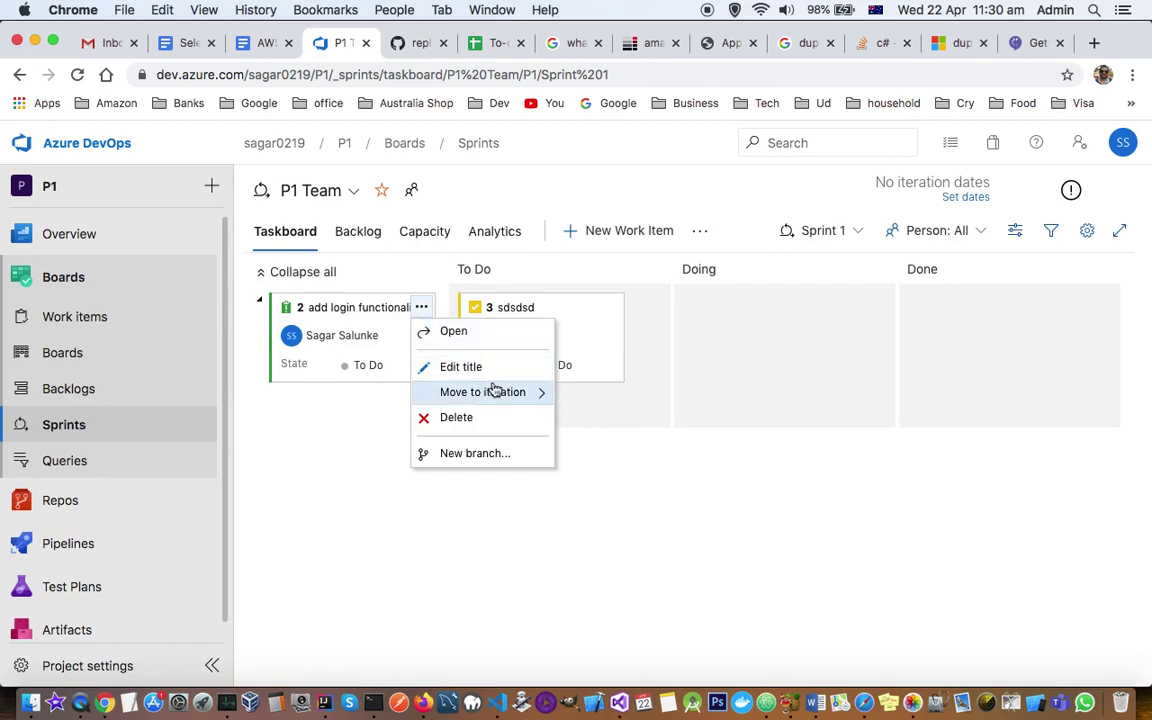
pyautogui.moveTo(535, 392)
pyautogui.click(573, 422)
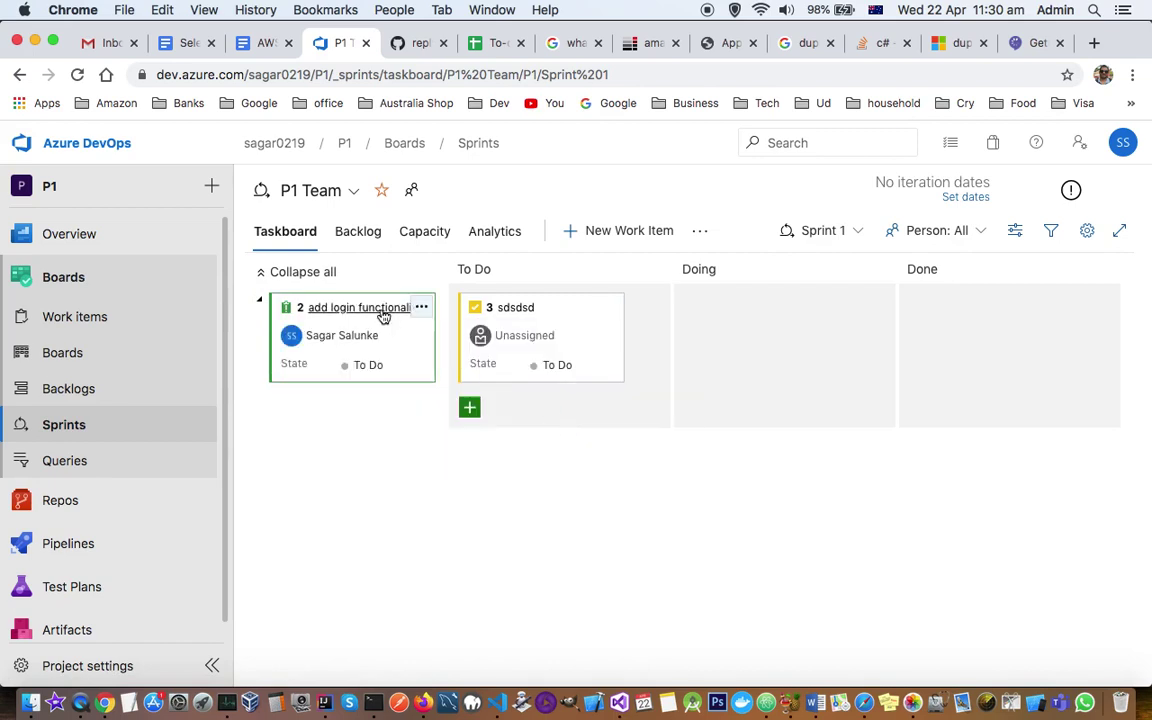
pyautogui.moveTo(375, 332); pyautogui.dragTo(741, 348)
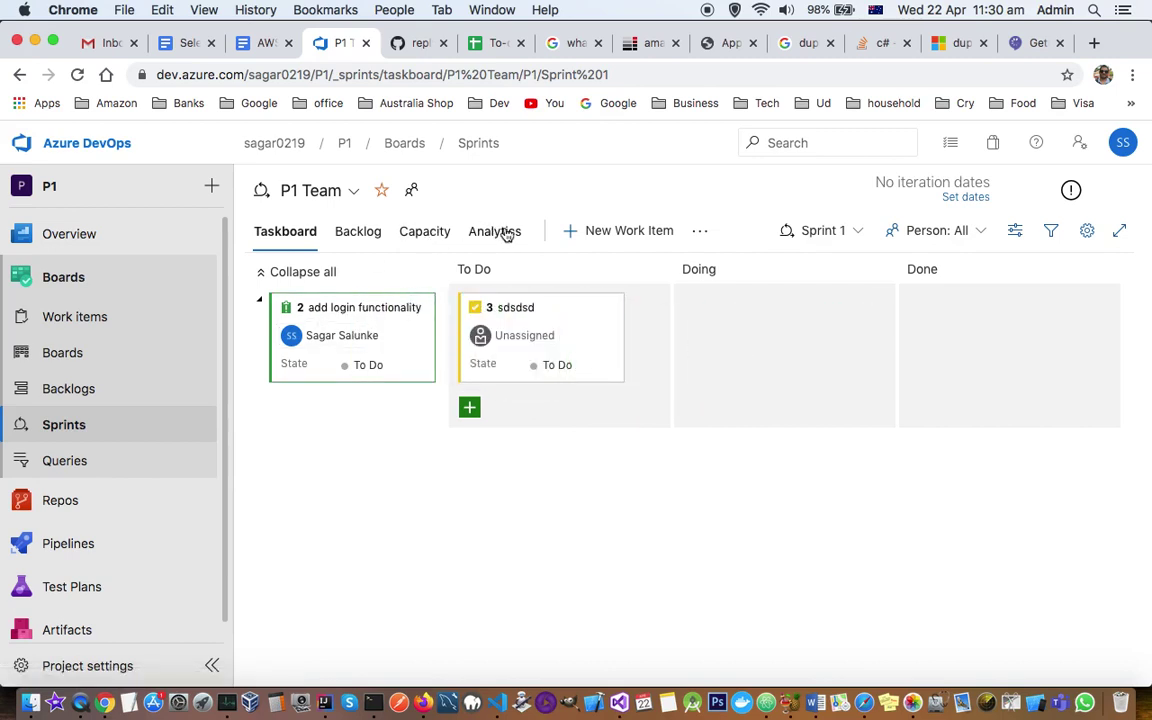
# Create a new work item query in project P1 with the Work Item Type filter set to Issue.
pyautogui.click(75, 460)
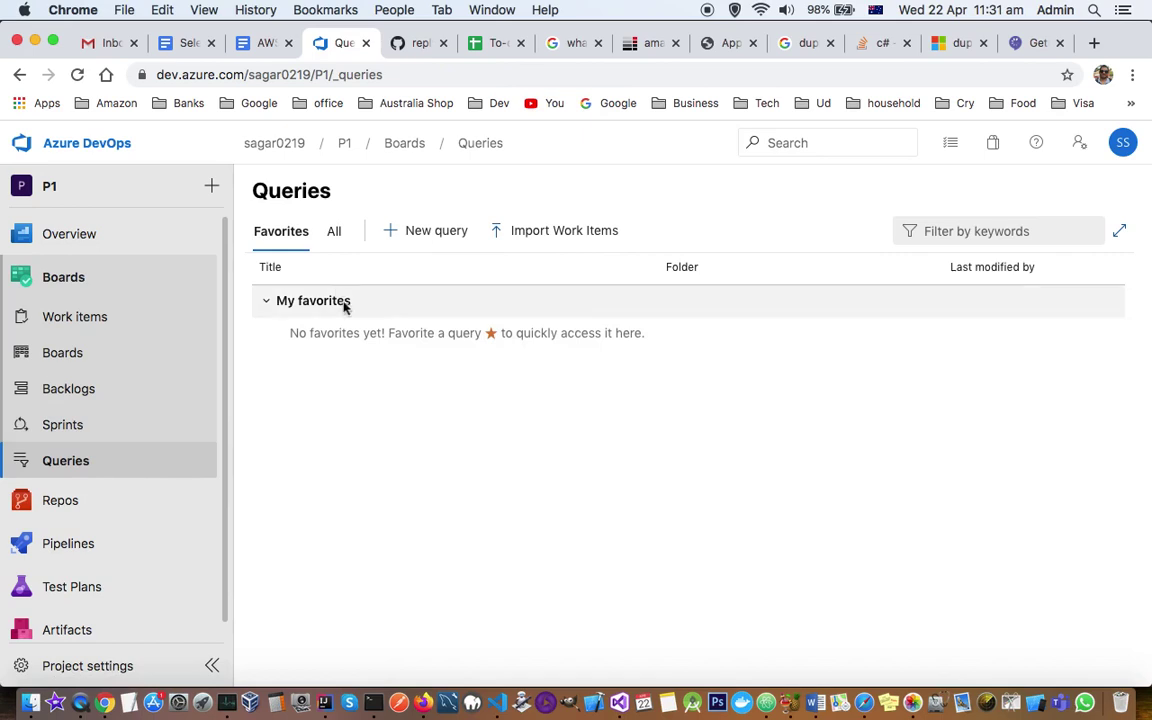
pyautogui.click(440, 230)
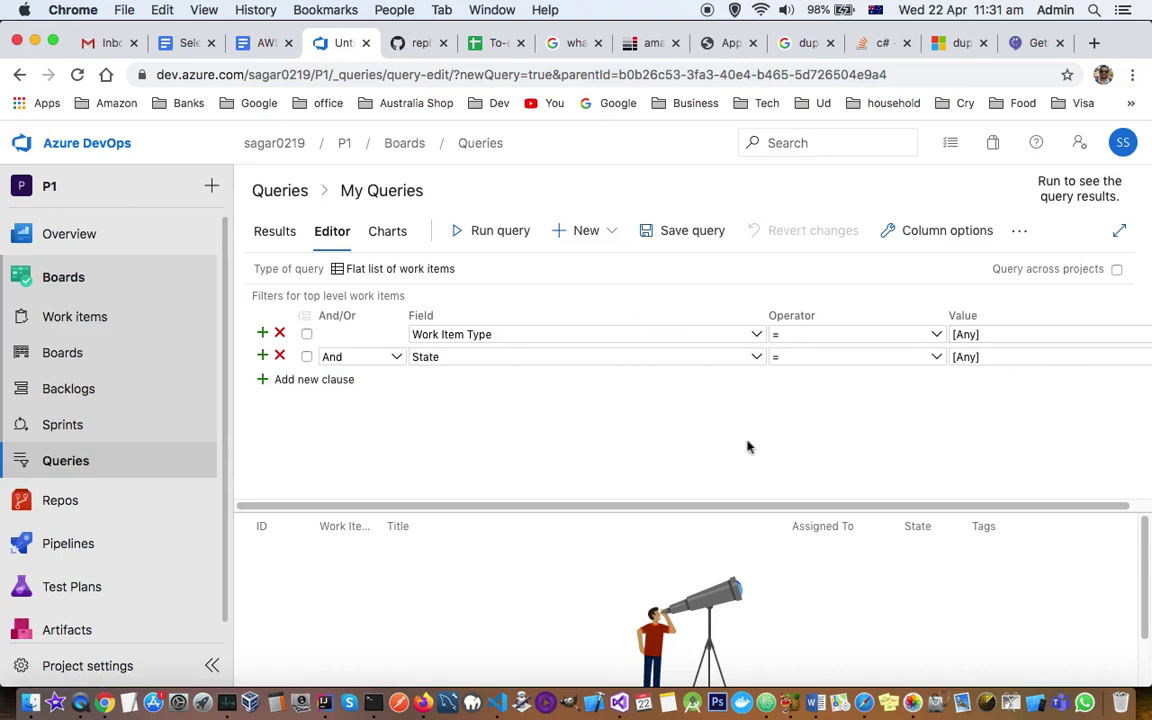
pyautogui.moveTo(478, 505); pyautogui.dragTo(914, 514)
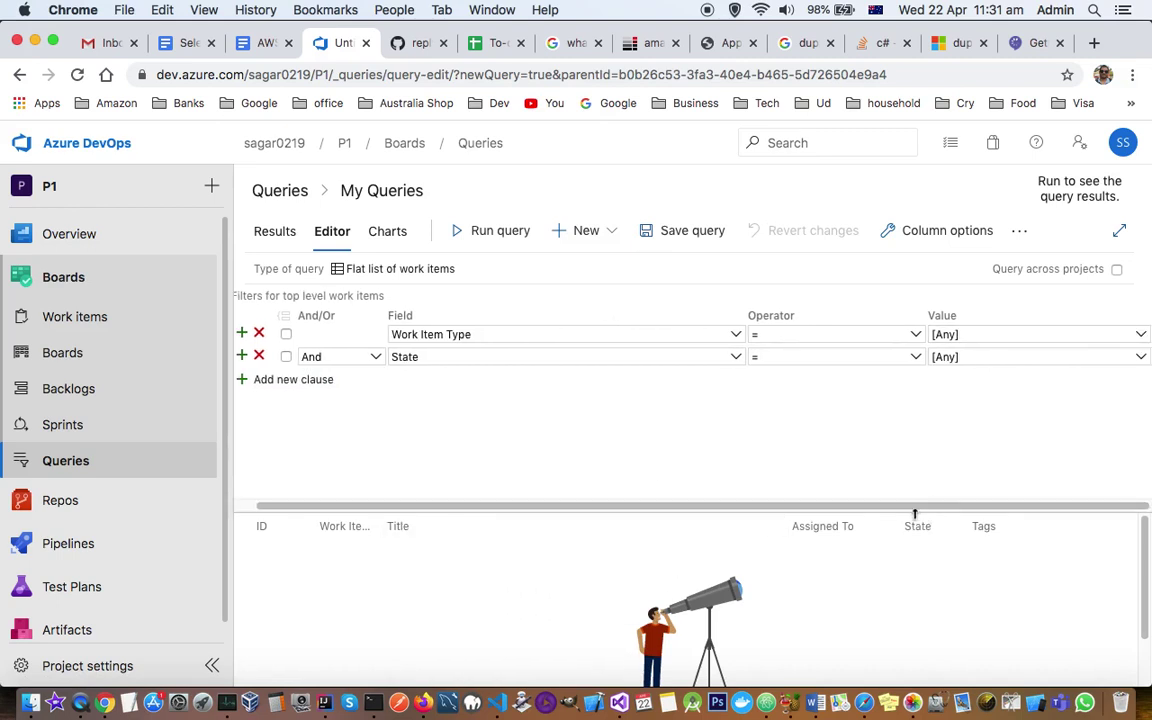
pyautogui.click(1139, 335)
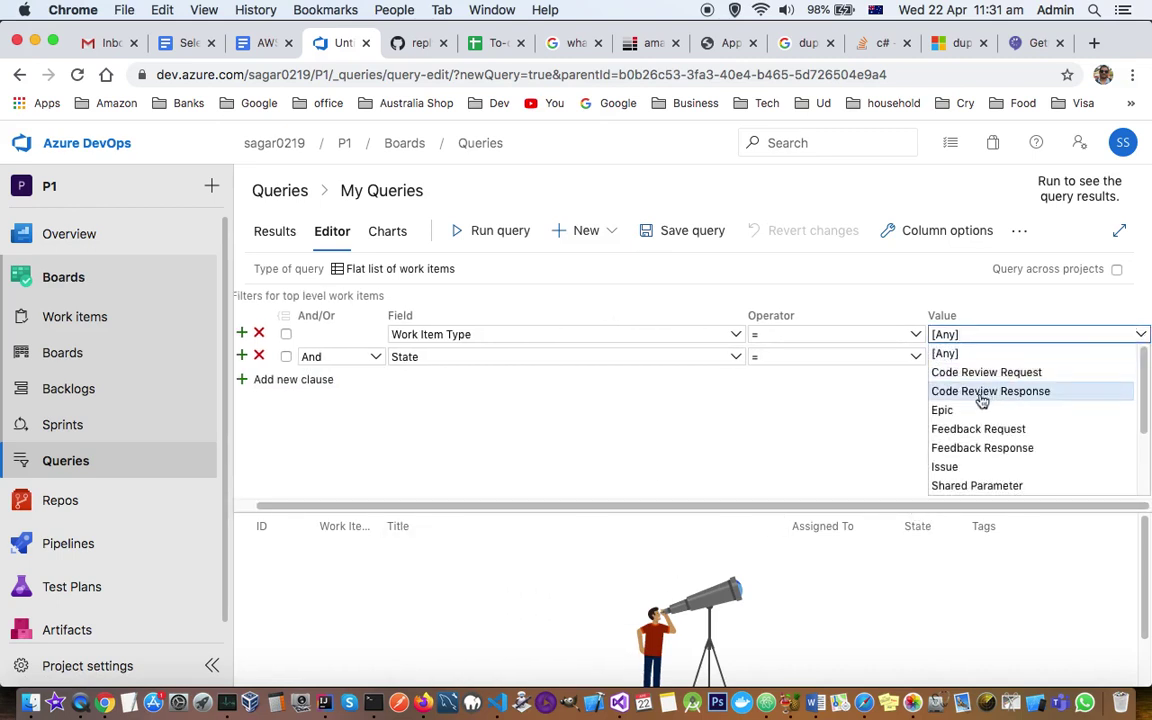
pyautogui.click(961, 466)
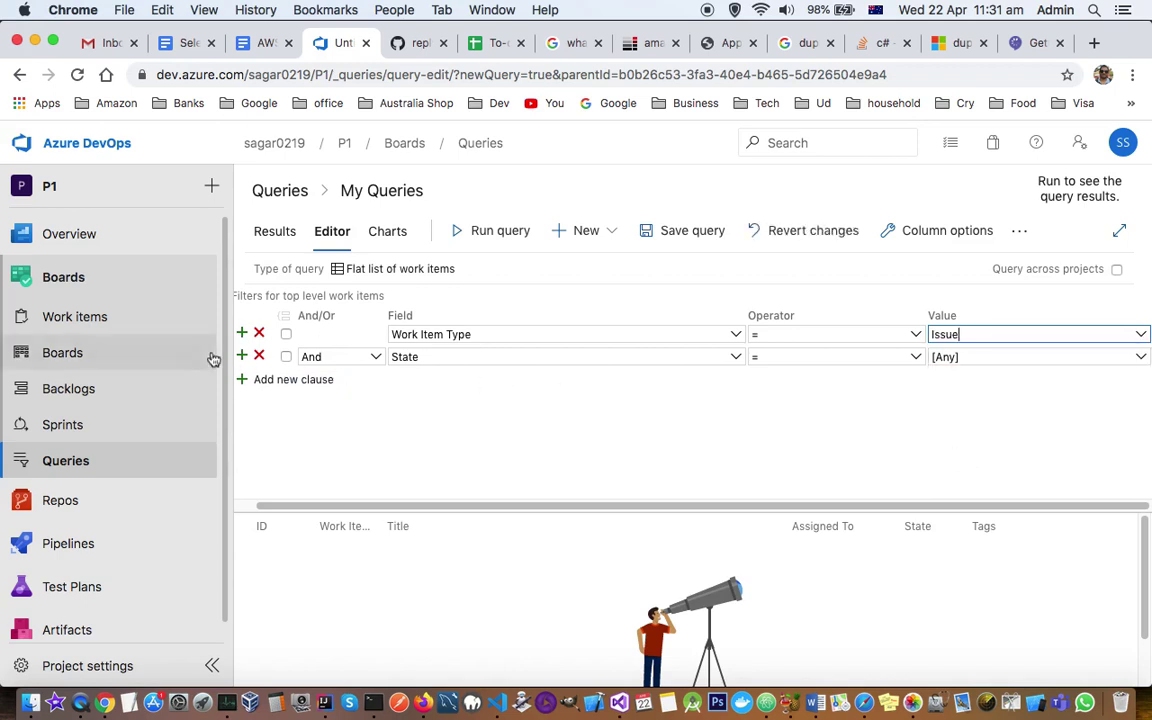
# Remove the State clause from the query, run it and examine the results.
pyautogui.click(259, 357)
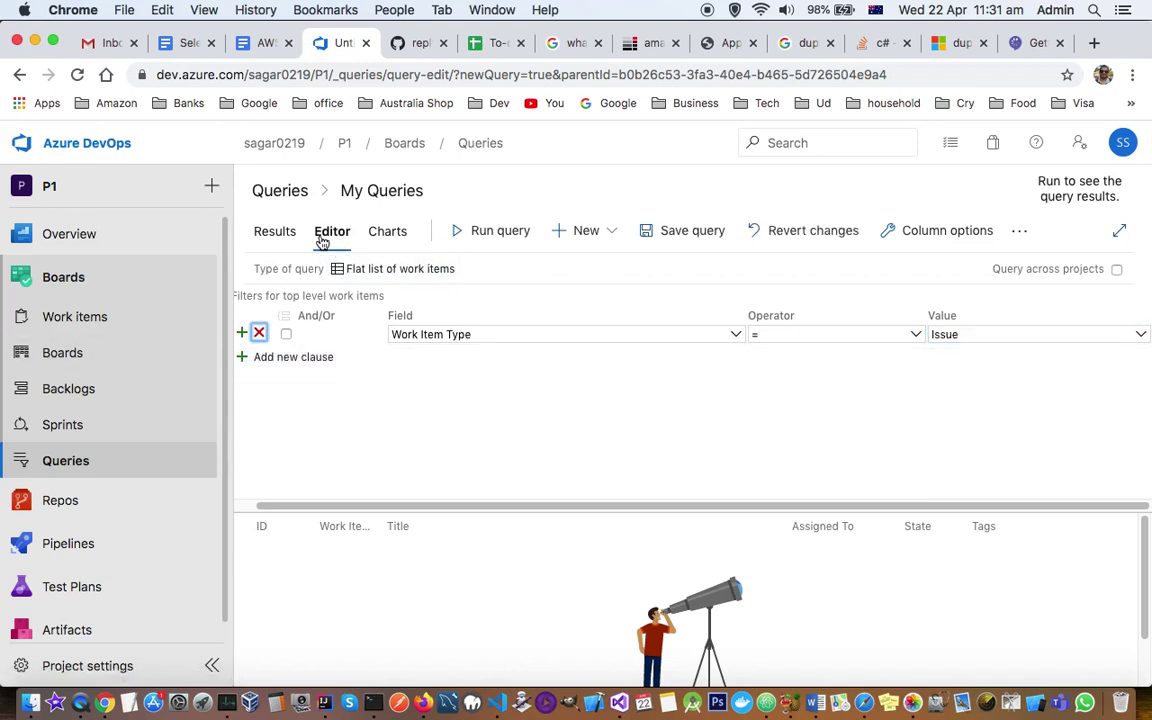
pyautogui.click(490, 238)
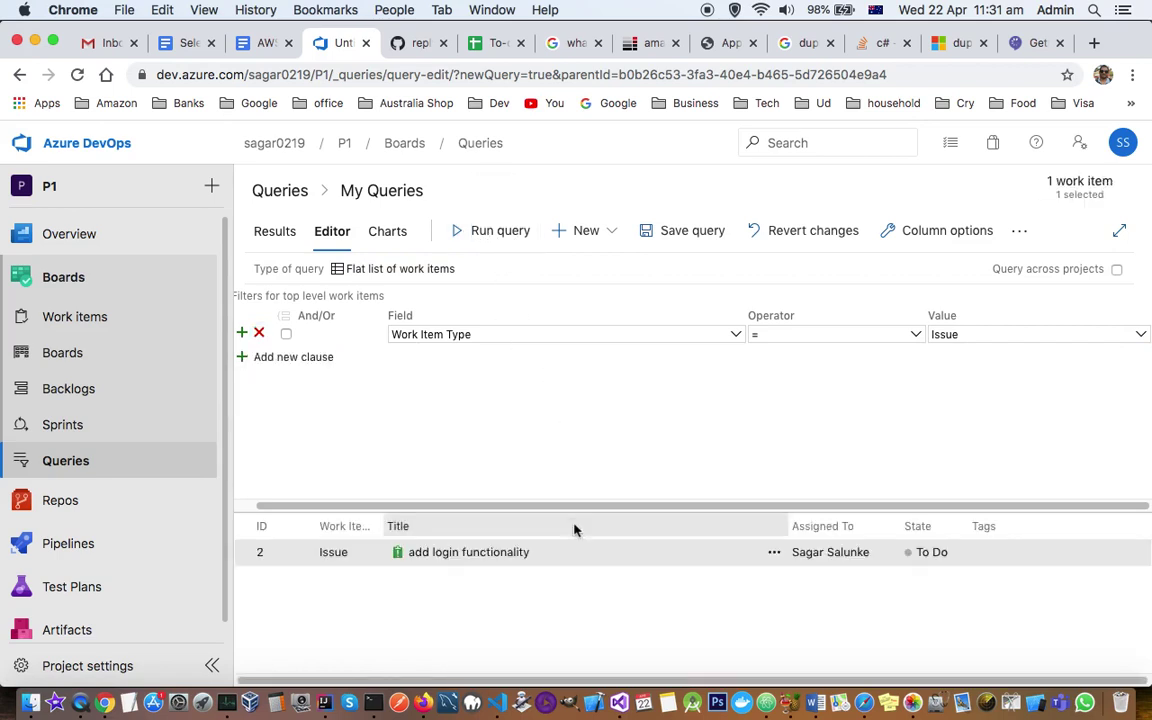
pyautogui.moveTo(586, 682); pyautogui.dragTo(694, 672)
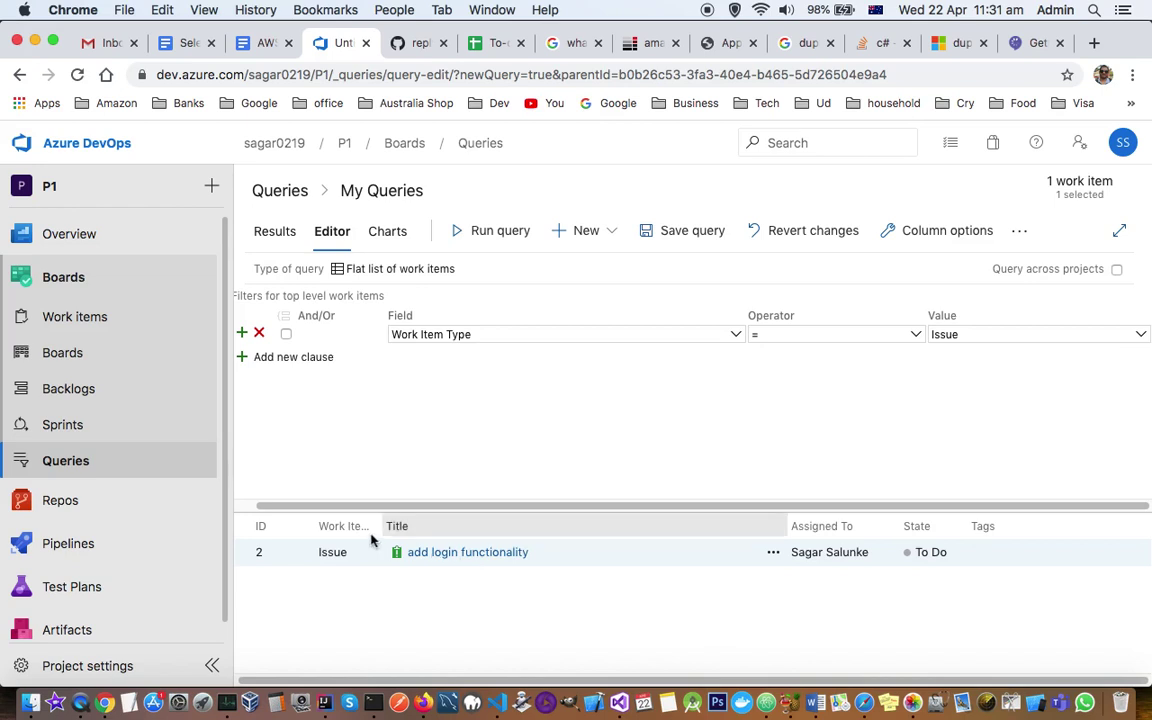